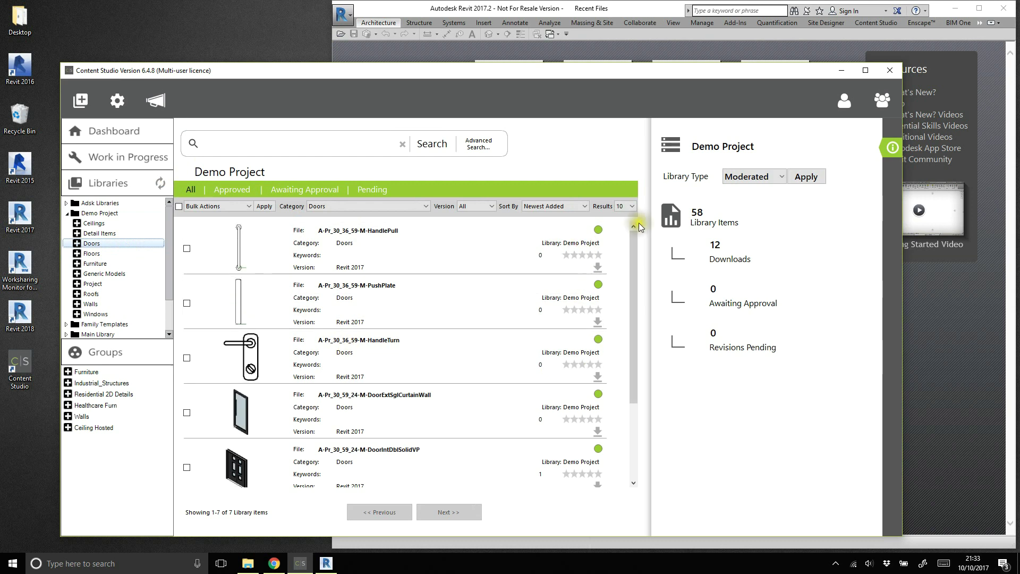
# - Copy the DoorIntDblSolidVP, DoorIntSglSolid and DoorIntSglSolidVP families from the Demo Project doors to WIP, saving them on the Desktop
pyautogui.moveTo(634, 247); pyautogui.dragTo(617, 353)
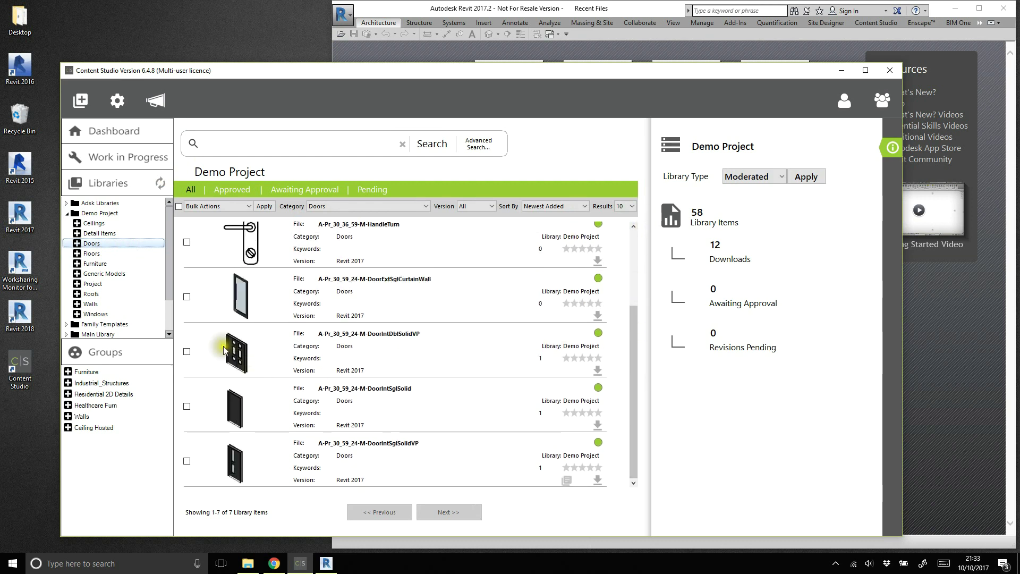
pyautogui.click(187, 352)
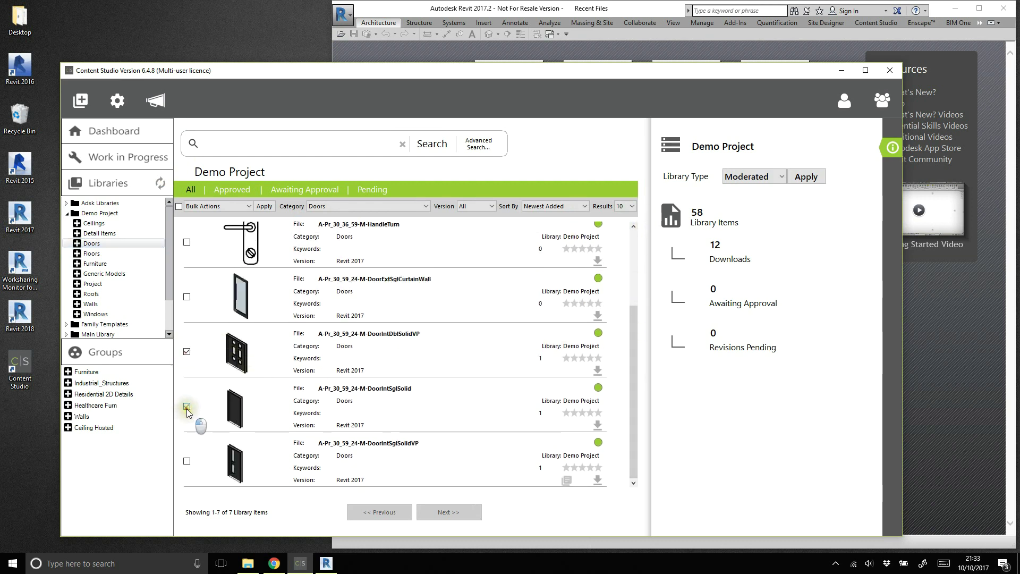
pyautogui.click(236, 207)
pyautogui.click(256, 221)
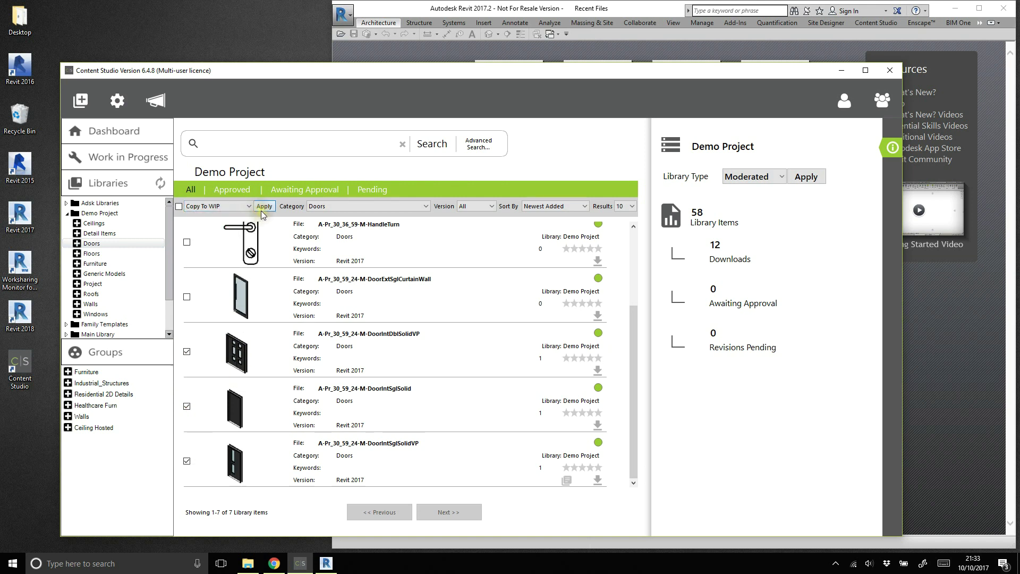
pyautogui.click(261, 209)
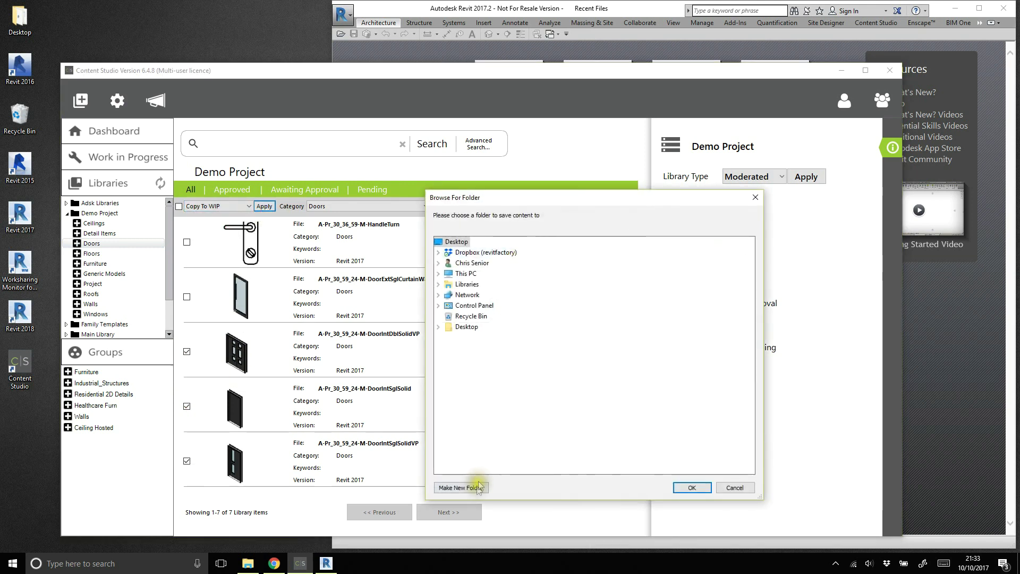
pyautogui.click(689, 487)
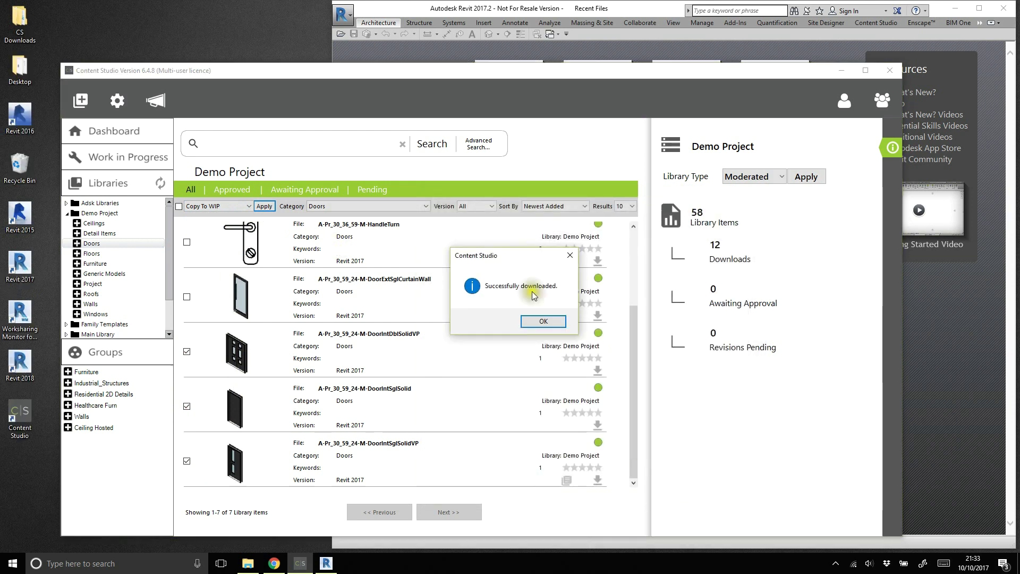
pyautogui.click(550, 321)
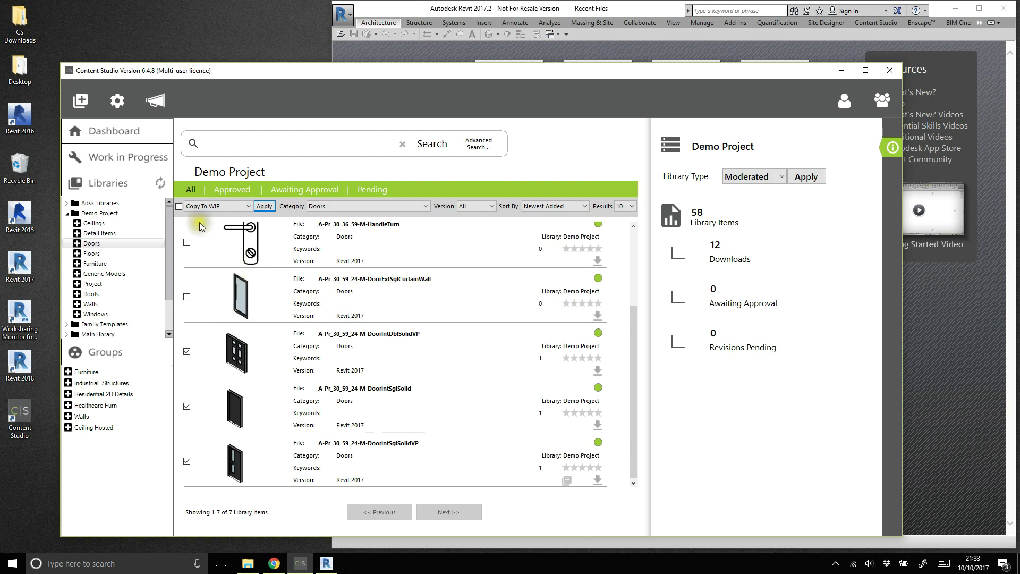
# - Open the A-Pr_30_59_24-M-DoorIntSglSolidVP family from Work in Progress in Revit
pyautogui.click(105, 168)
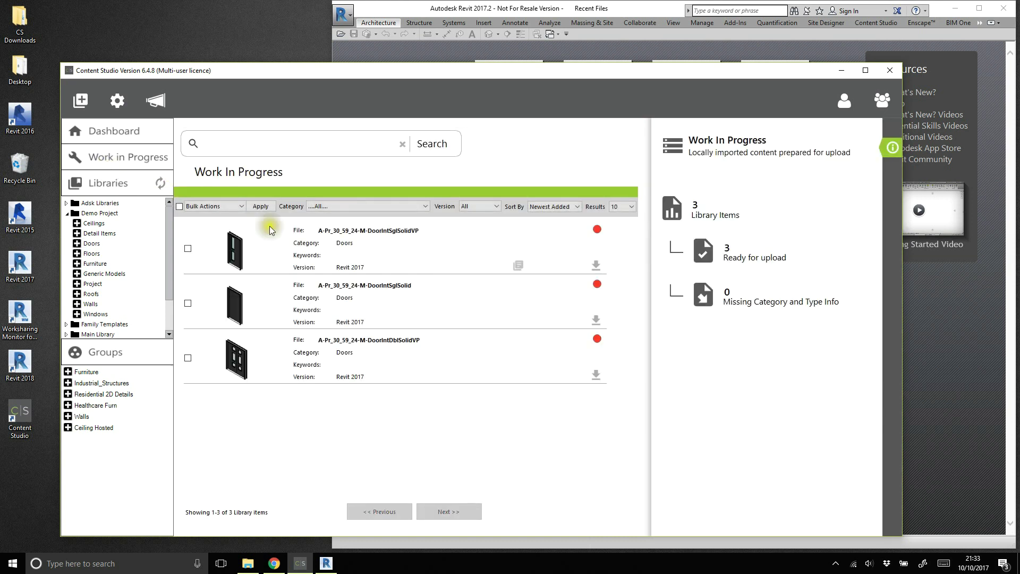
pyautogui.click(467, 237)
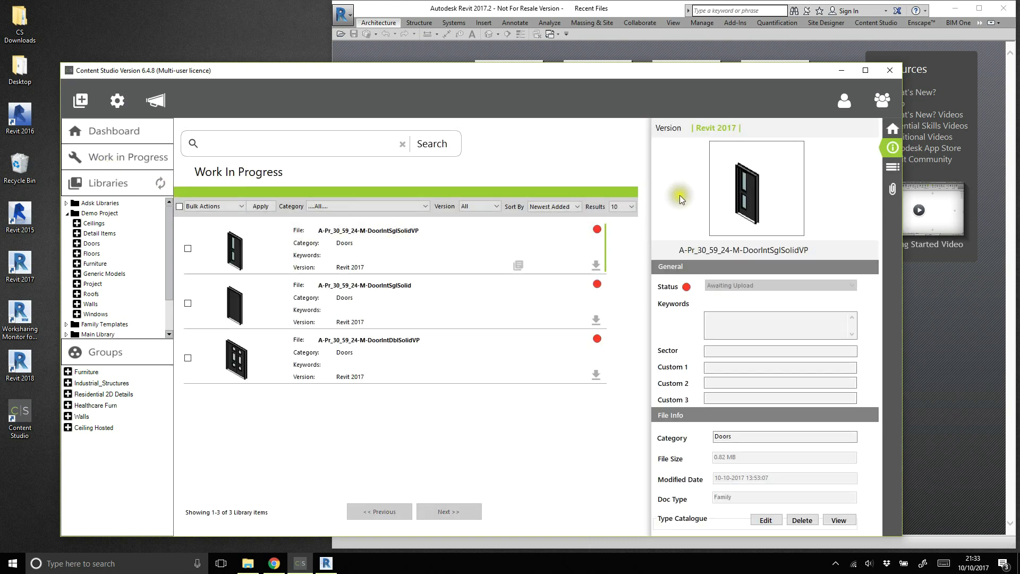
pyautogui.click(652, 13)
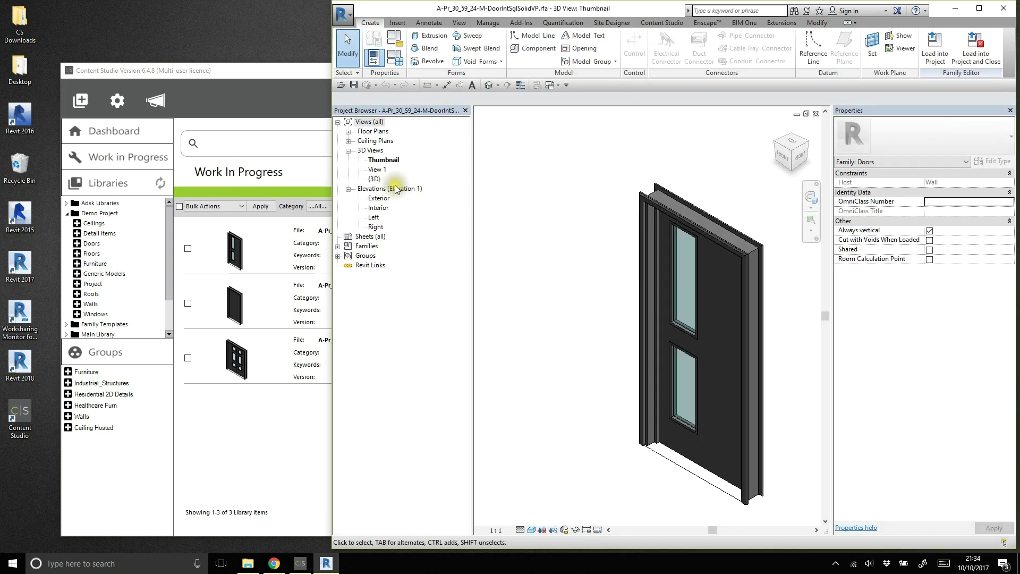
# - Open the Interior elevation of the DoorIntSglSolidVP family and hide the Walls category in that view
pyautogui.click(385, 198)
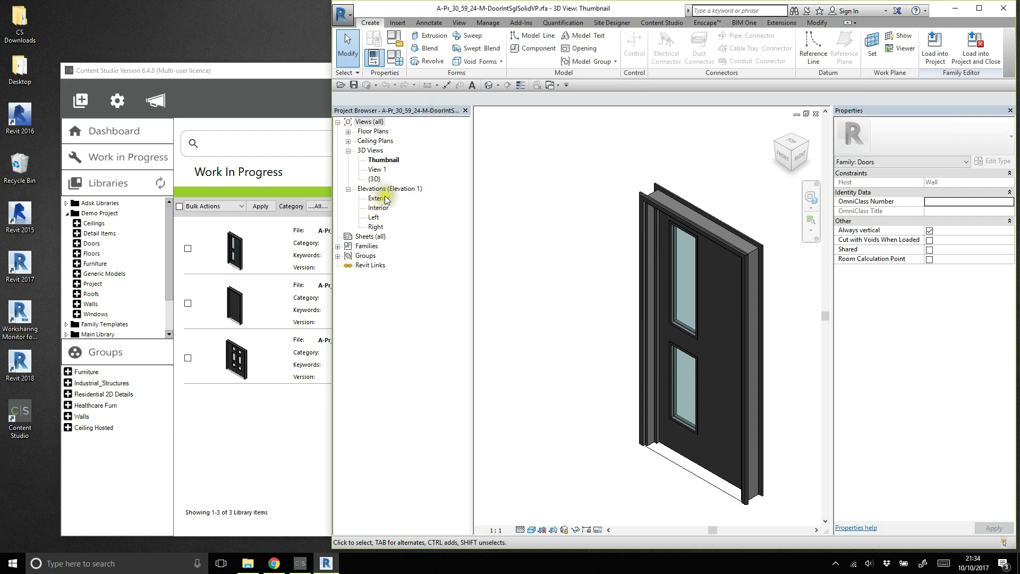
pyautogui.doubleClick(383, 209)
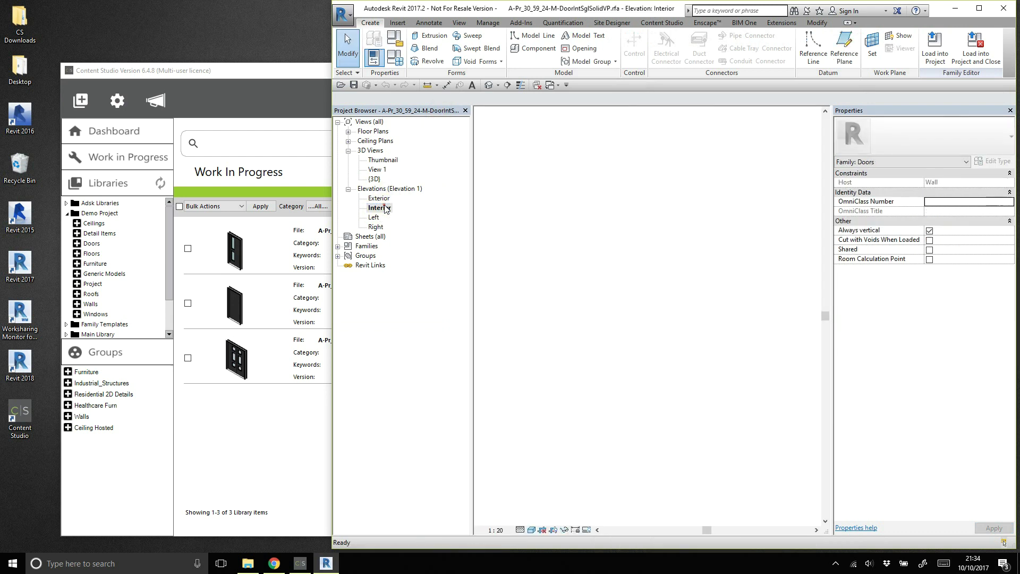
pyautogui.click(573, 176)
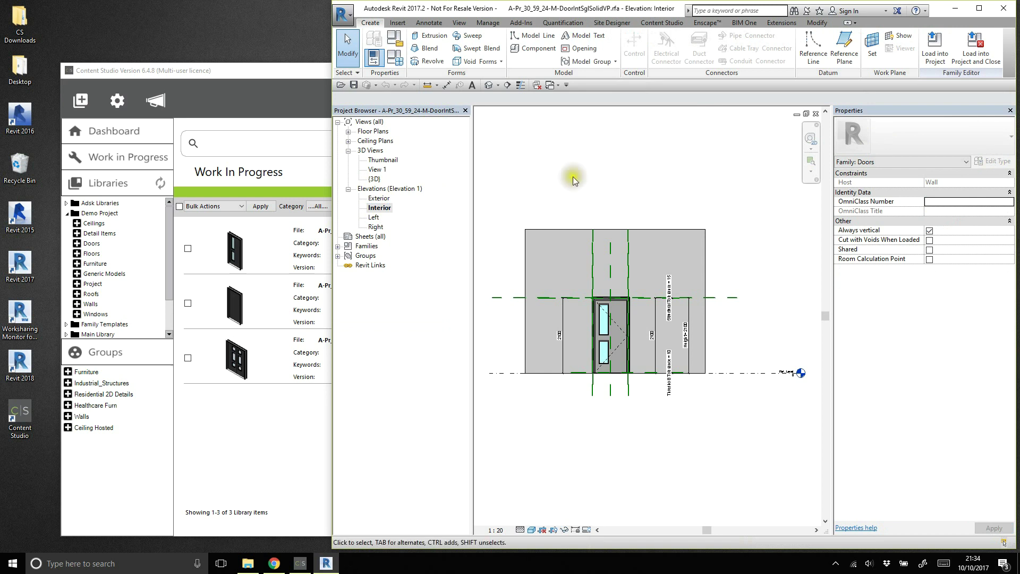
pyautogui.press('v')
pyautogui.press('g')
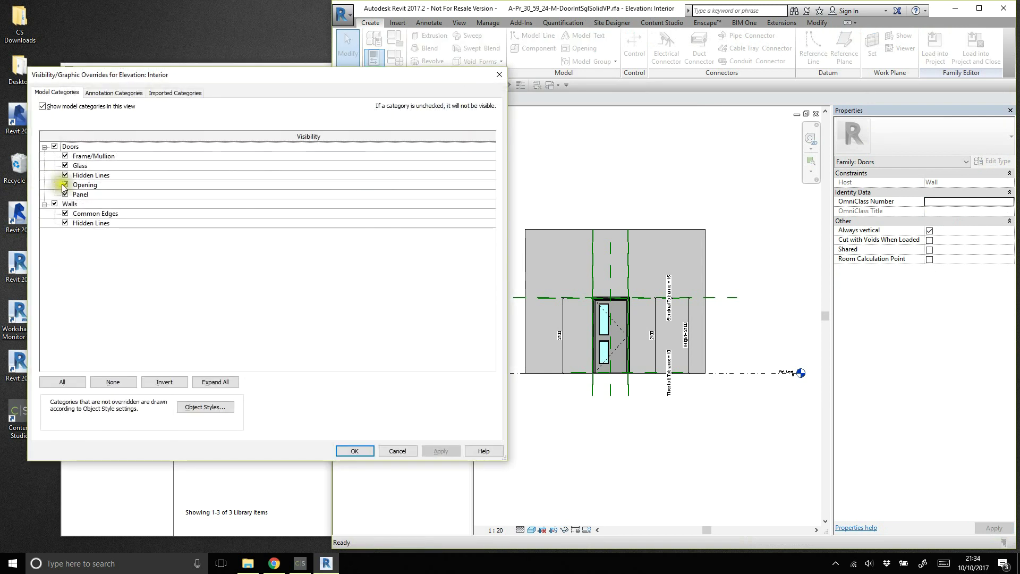
pyautogui.click(54, 204)
pyautogui.click(355, 450)
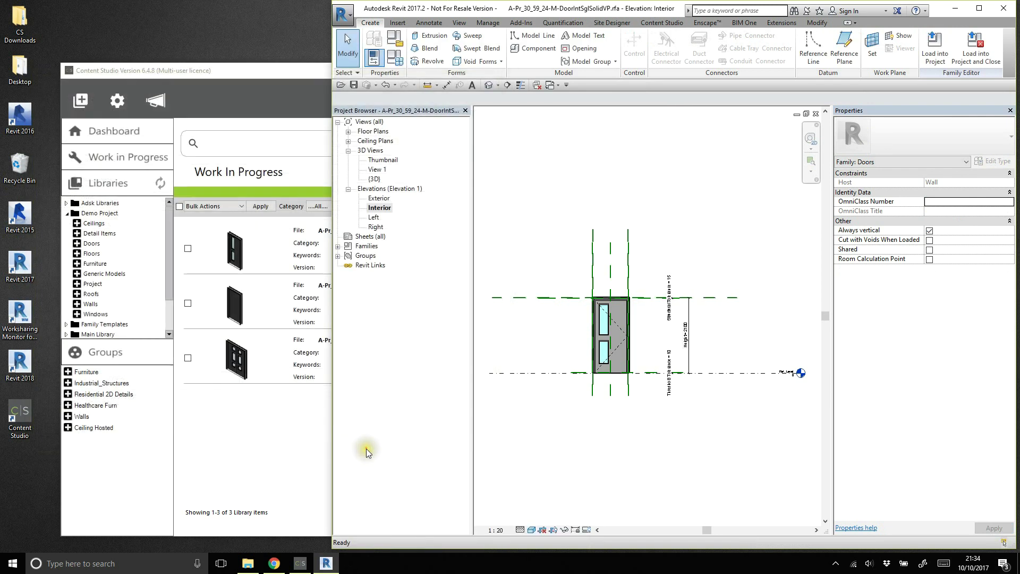
# - Hide all annotation categories in the Interior elevation of the DoorIntSglSolidVP family
pyautogui.press('v')
pyautogui.press('g')
pyautogui.click(114, 92)
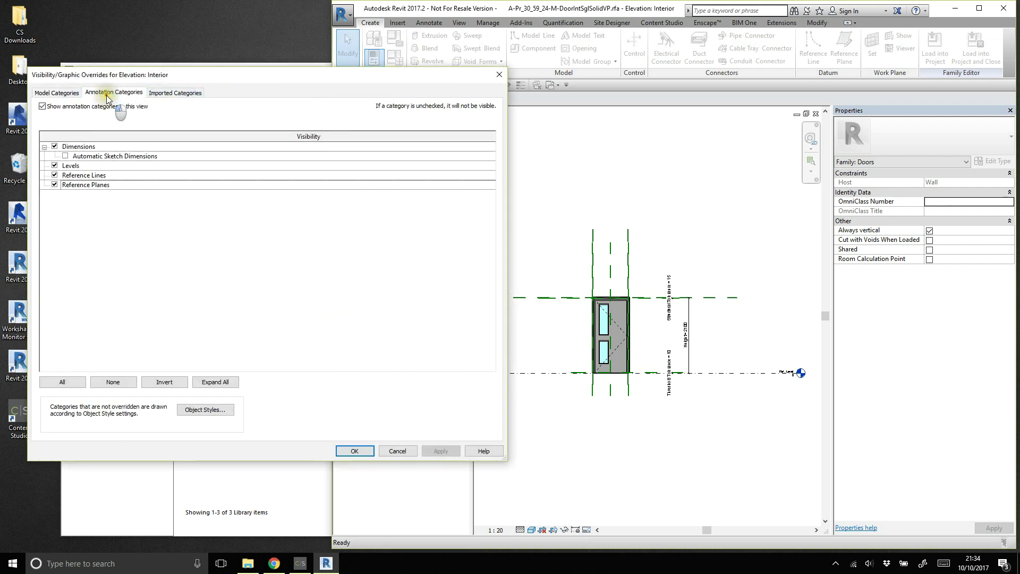
pyautogui.click(76, 107)
pyautogui.click(441, 451)
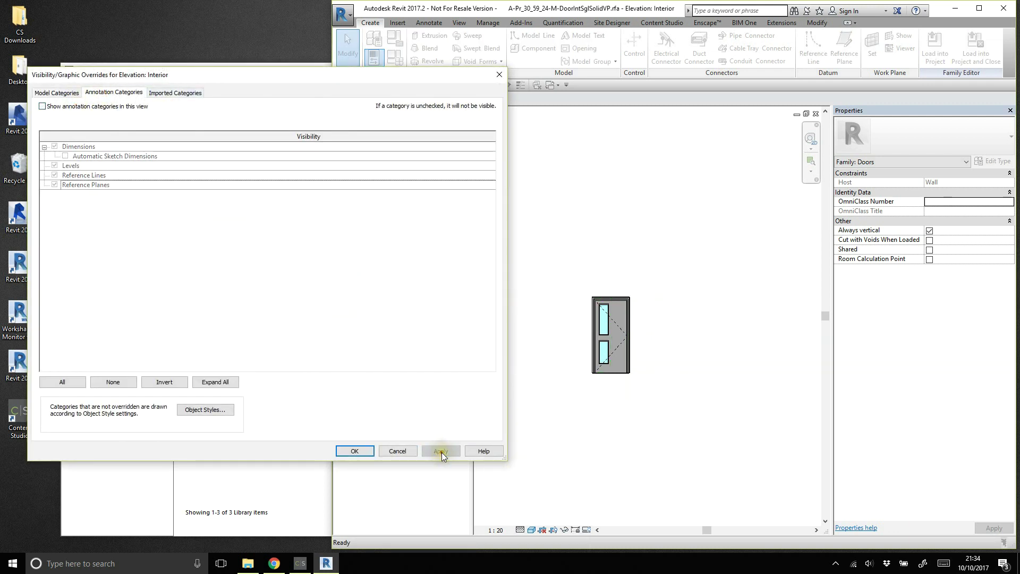
pyautogui.click(361, 453)
pyautogui.press('z')
pyautogui.press('f')
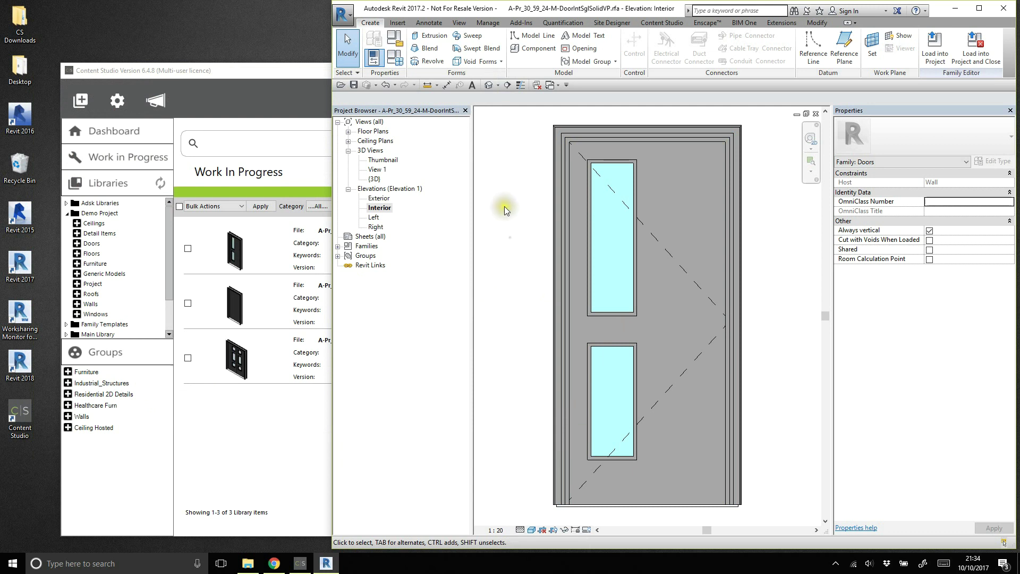
# - Save the DoorIntSglSolidVP family to the Content Studio library with Elevation: Interior as thumbnail preview, and close the family
pyautogui.click(648, 24)
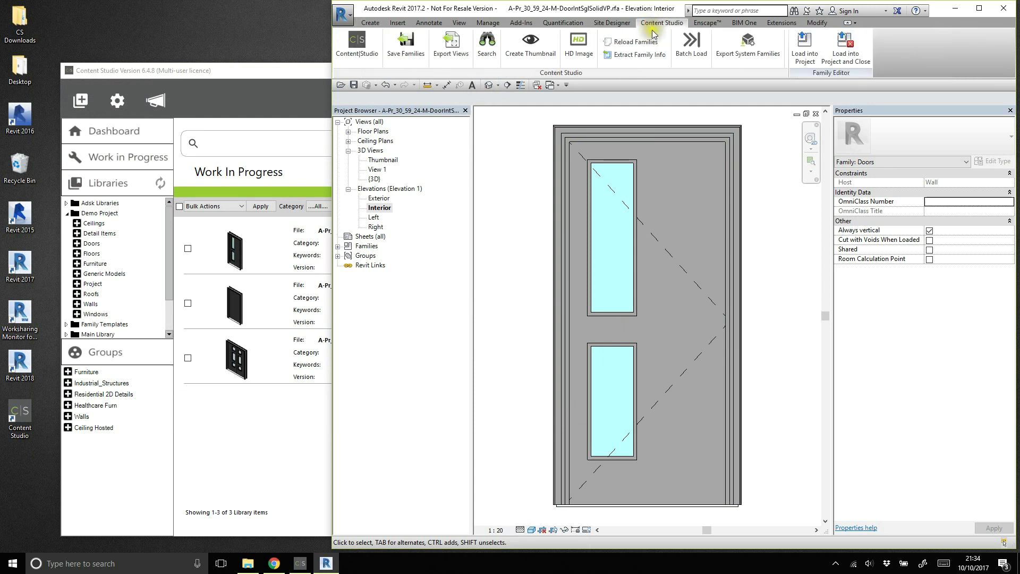
pyautogui.click(404, 55)
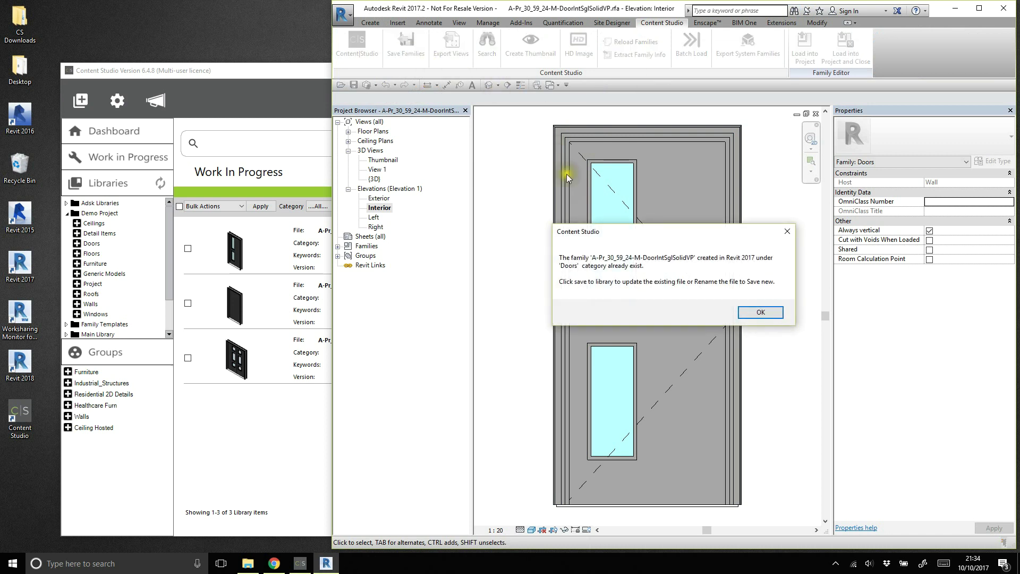
pyautogui.click(760, 312)
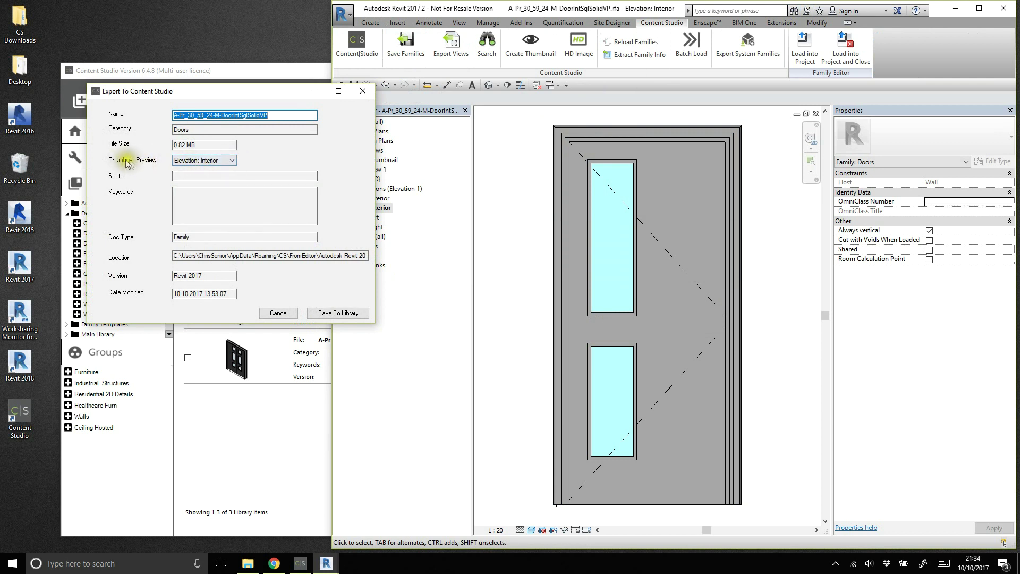
pyautogui.click(195, 161)
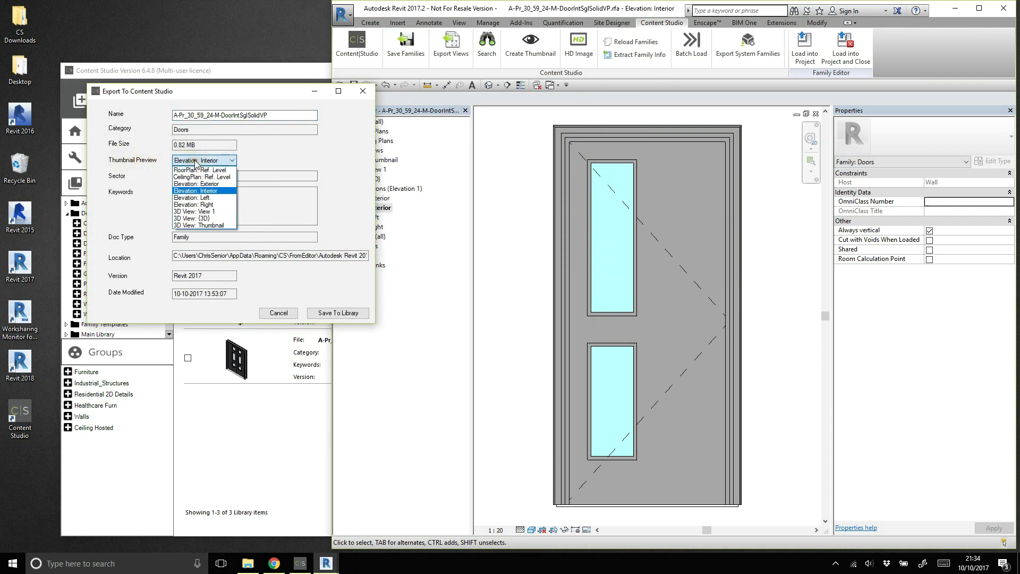
pyautogui.click(195, 165)
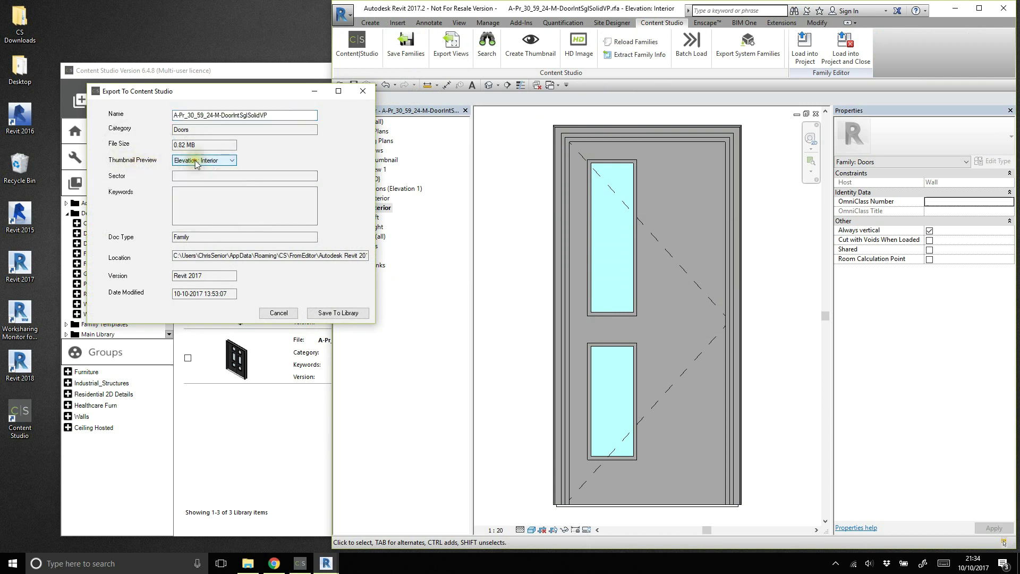
pyautogui.click(335, 313)
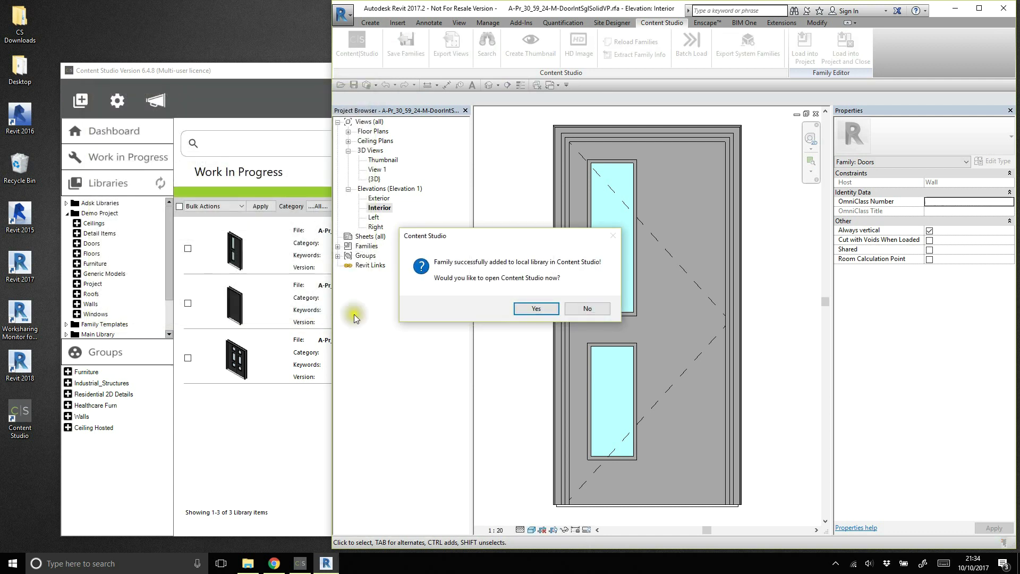
pyautogui.click(537, 310)
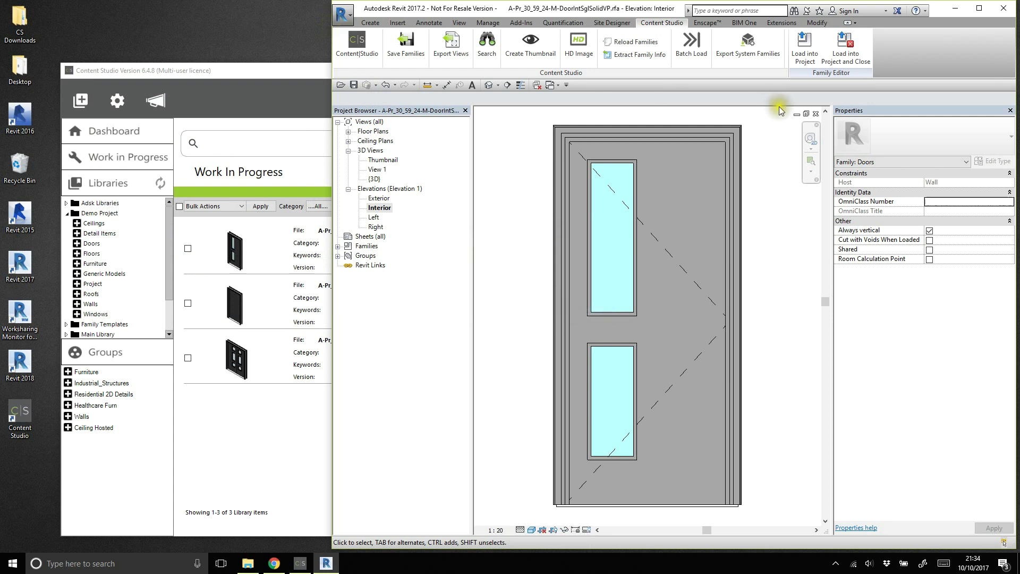
pyautogui.click(342, 15)
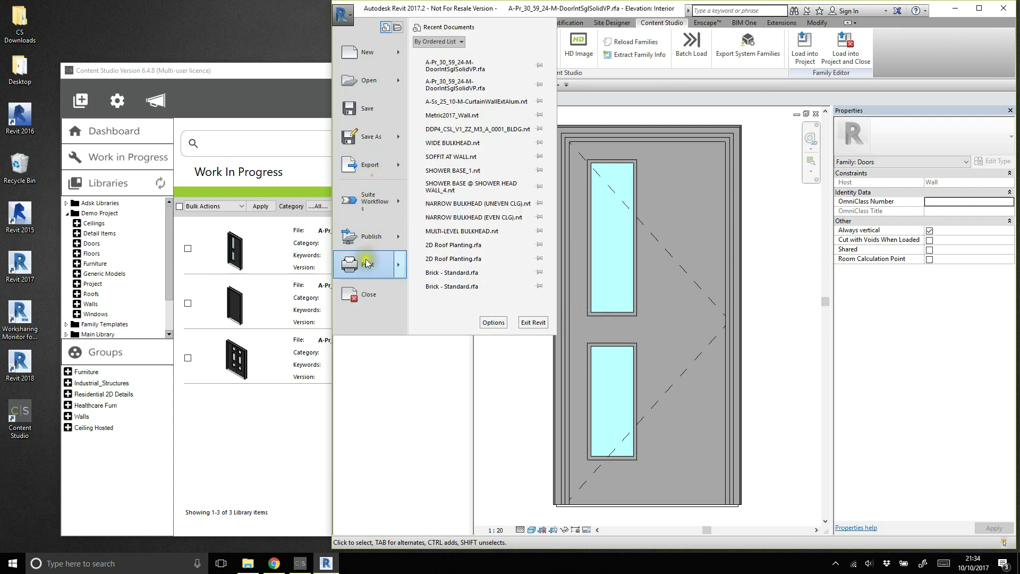
pyautogui.click(368, 297)
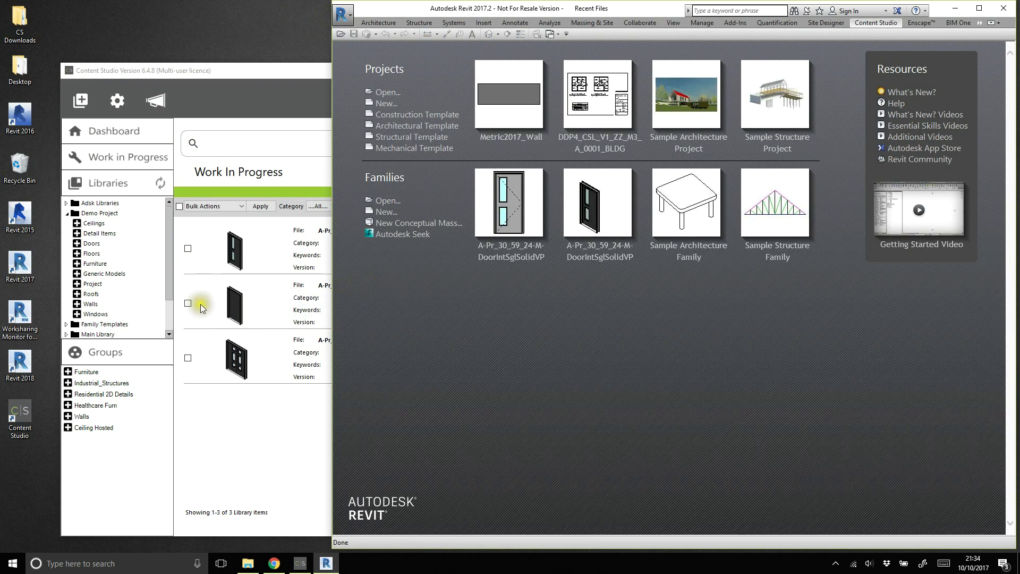
# - Open the A-Pr_30_59_24-M-DoorIntSglSolid family from Content Studio's Work in Progress list in Revit
pyautogui.click(216, 304)
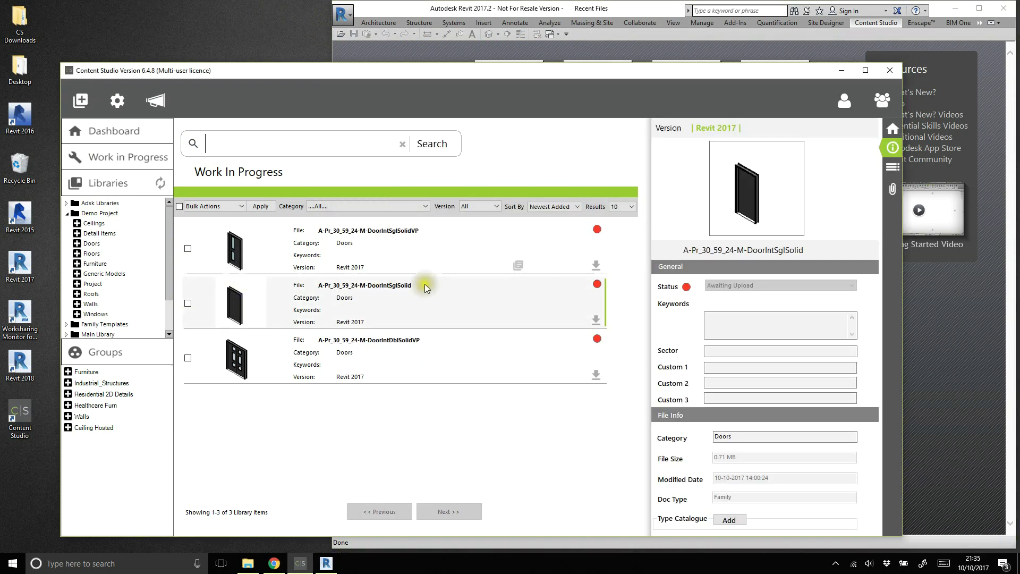
pyautogui.moveTo(764, 196); pyautogui.dragTo(644, 12)
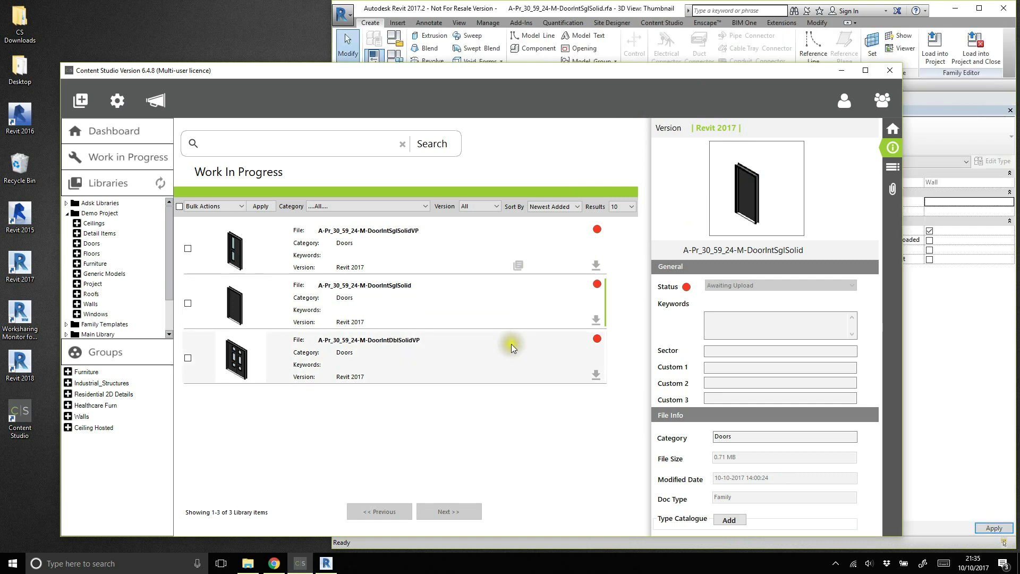
pyautogui.click(512, 346)
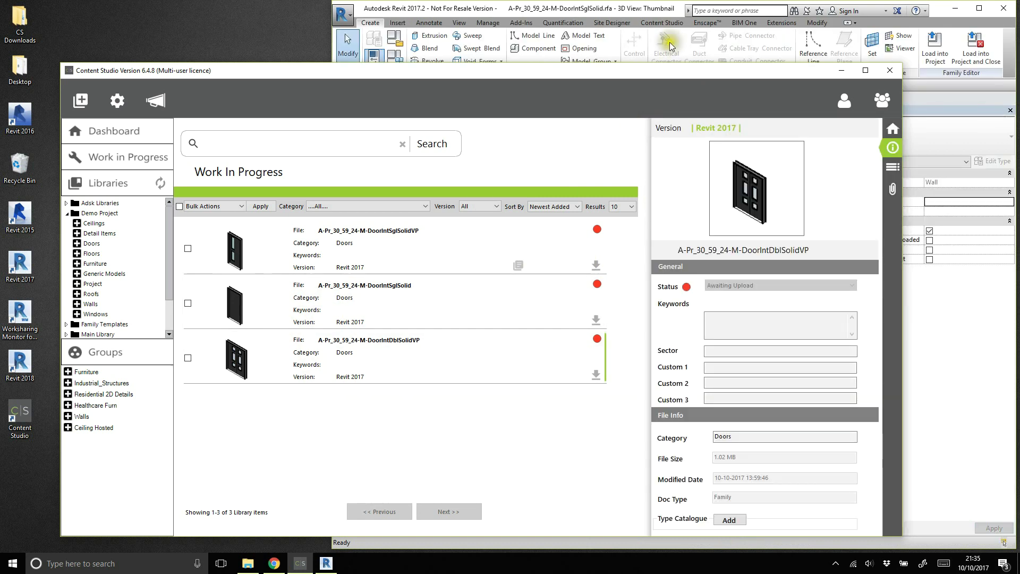
pyautogui.click(597, 13)
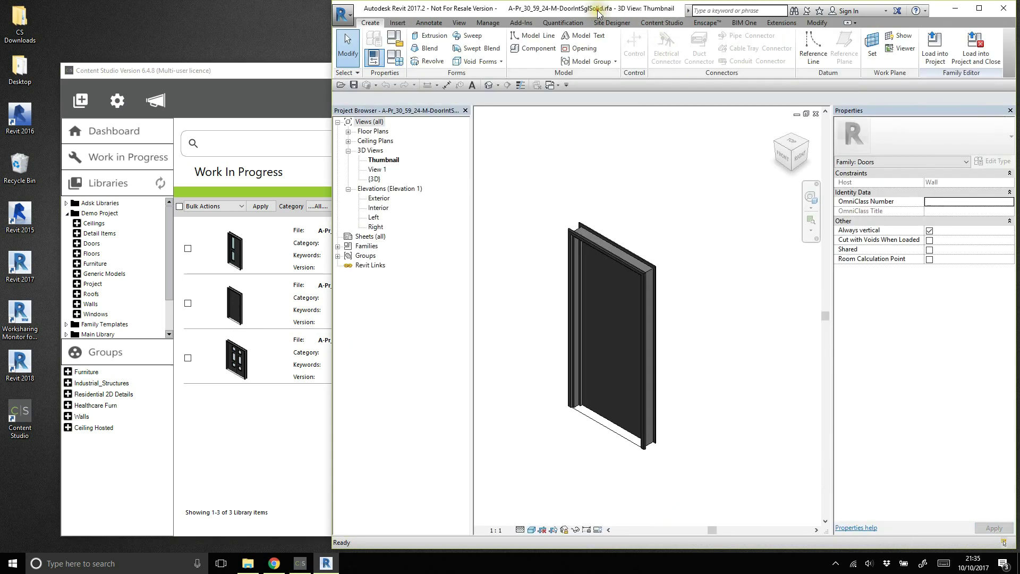
# - Open the Interior elevation of the DoorIntSglSolid family and hide its annotation categories and the Walls category
pyautogui.doubleClick(368, 210)
pyautogui.press('v')
pyautogui.press('g')
pyautogui.click(107, 93)
pyautogui.click(56, 93)
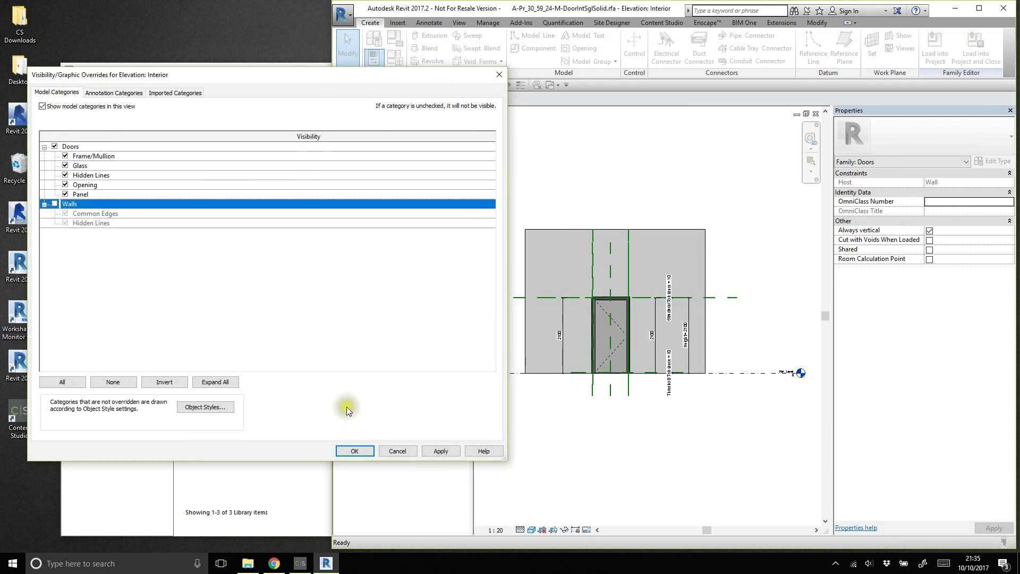
pyautogui.click(354, 451)
pyautogui.press('z')
pyautogui.press('f')
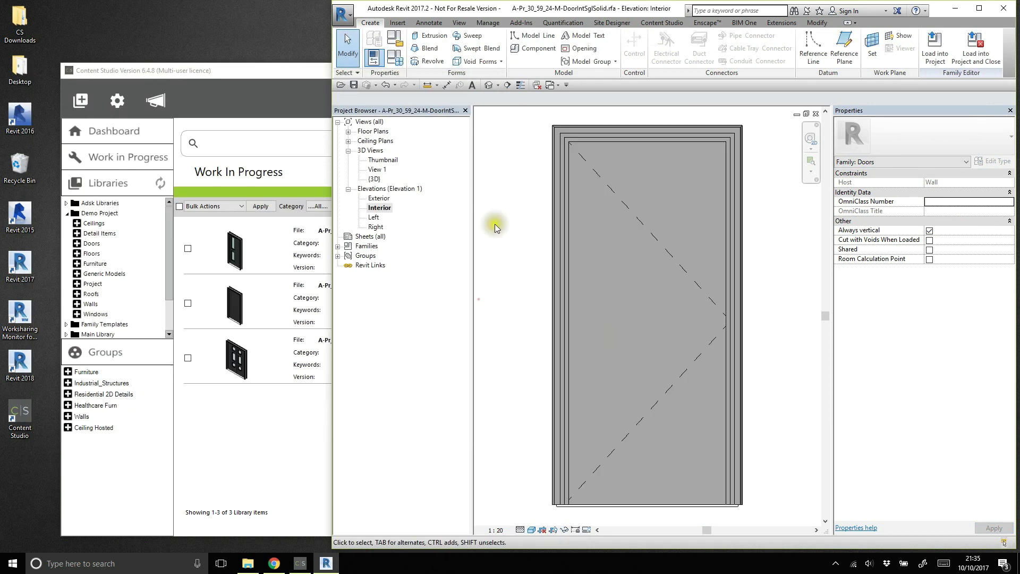
# - Save the DoorIntSglSolid family to the Content Studio library with the Elevation: Interior thumbnail, and close the family
pyautogui.click(662, 23)
pyautogui.click(406, 45)
pyautogui.click(768, 311)
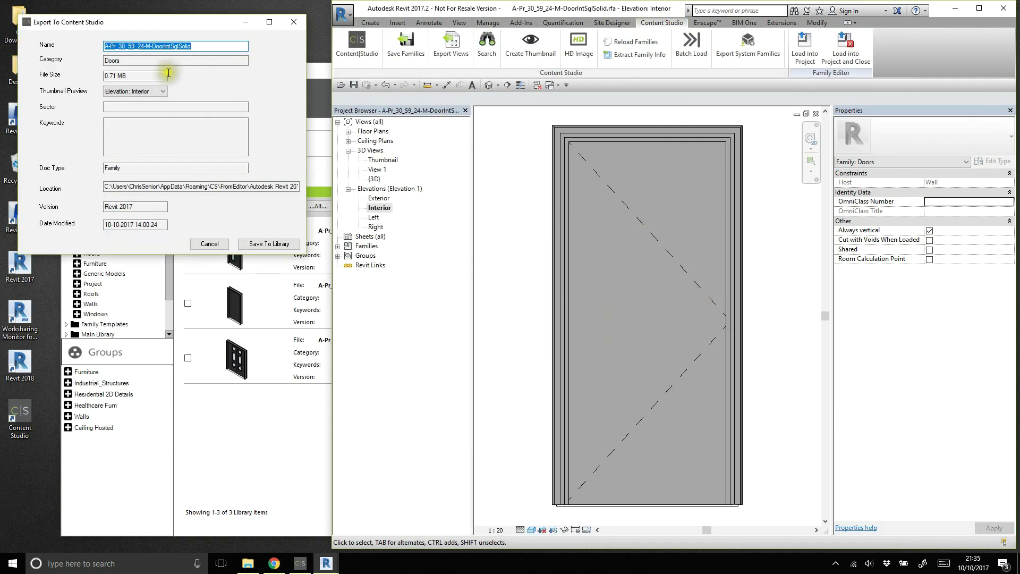
pyautogui.click(272, 244)
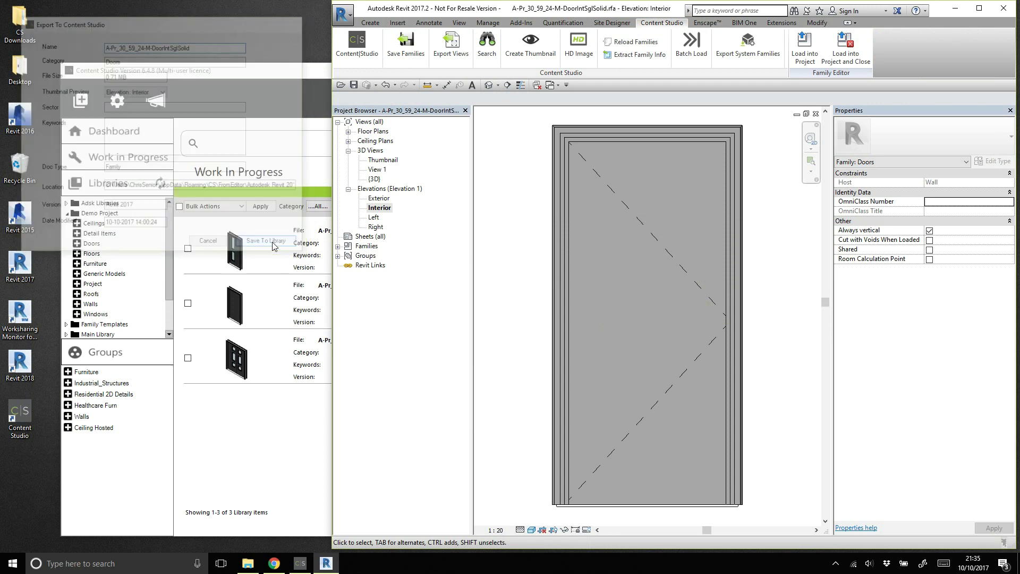
pyautogui.click(524, 305)
pyautogui.click(343, 14)
pyautogui.click(391, 285)
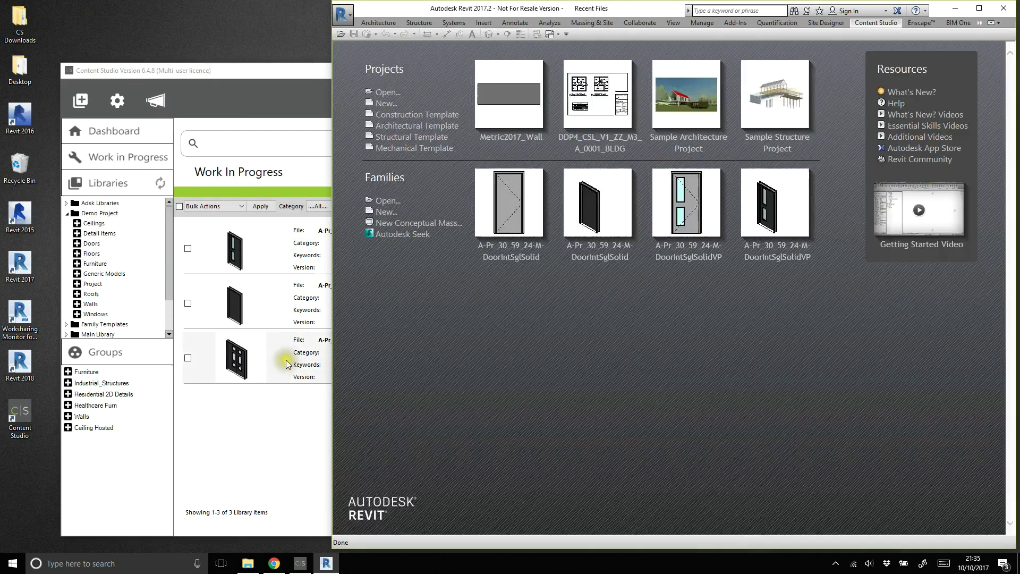
# - Open the A-Pr_30_59_24-M-DoorIntDblSolidVP family from Content Studio's Work in Progress list in Revit
pyautogui.click(290, 354)
pyautogui.doubleClick(763, 189)
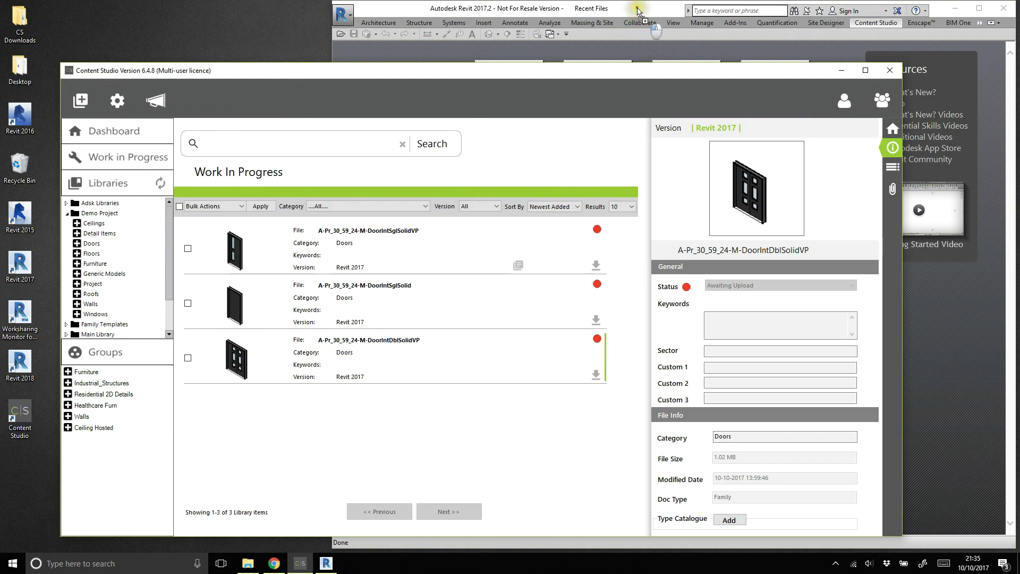
pyautogui.click(644, 13)
# - Open the Interior elevation of the DoorIntDblSolidVP family and hide its annotation categories and the Walls category
pyautogui.doubleClick(379, 217)
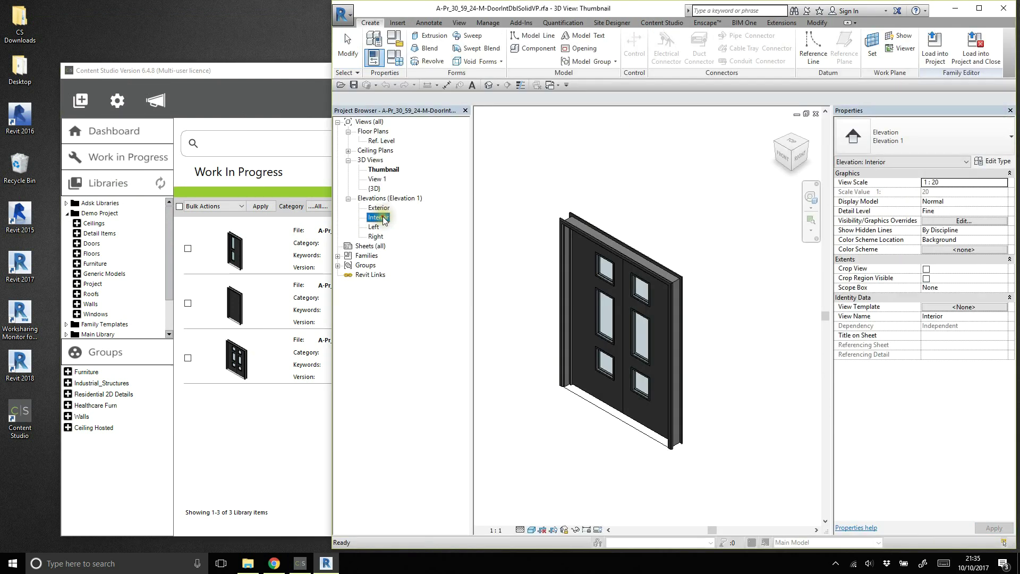
pyautogui.press('v')
pyautogui.press('v')
pyautogui.click(127, 94)
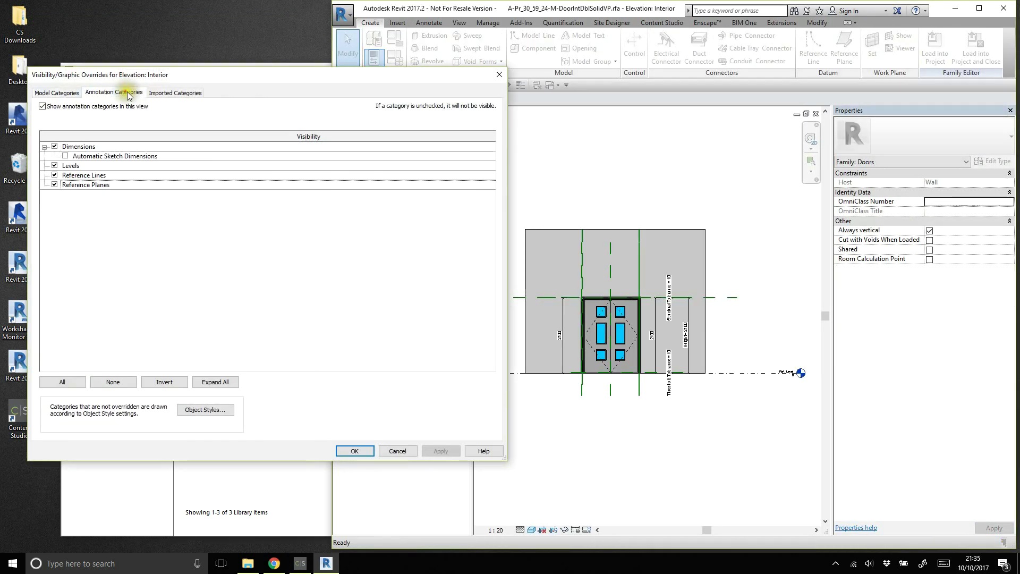
pyautogui.click(53, 93)
pyautogui.click(55, 204)
pyautogui.click(354, 451)
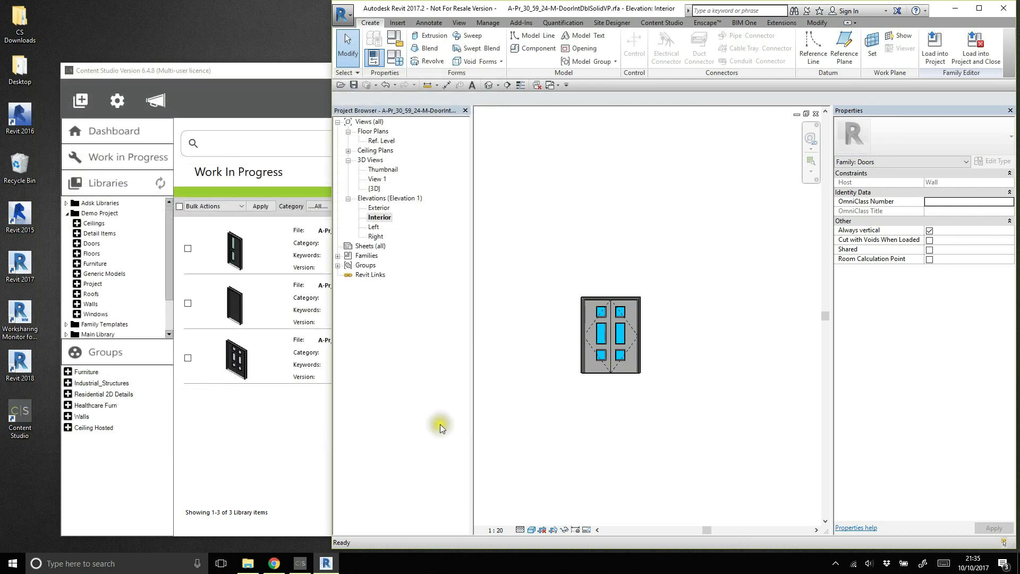
# - Save the DoorIntDblSolidVP family to the Content Studio library with a fitted Elevation: Interior view as thumbnail preview, and close the family
pyautogui.press('z')
pyautogui.press('f')
pyautogui.click(642, 24)
pyautogui.click(406, 45)
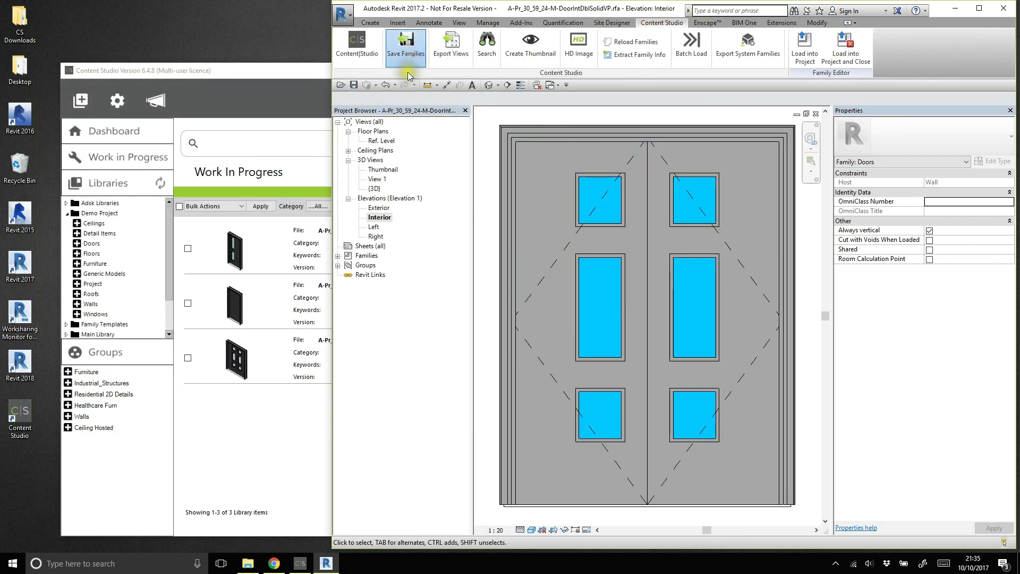
pyautogui.click(762, 313)
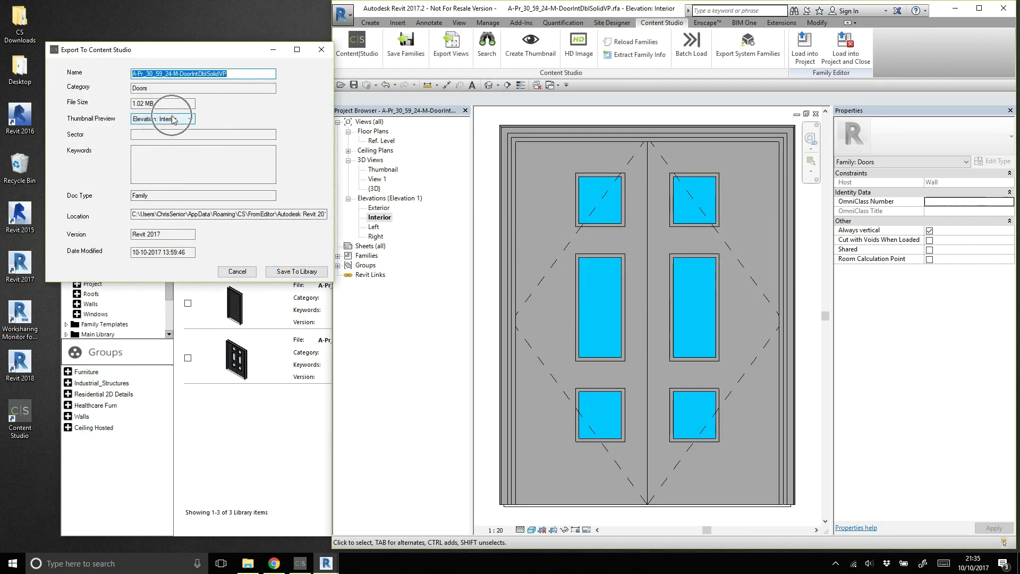
pyautogui.click(296, 271)
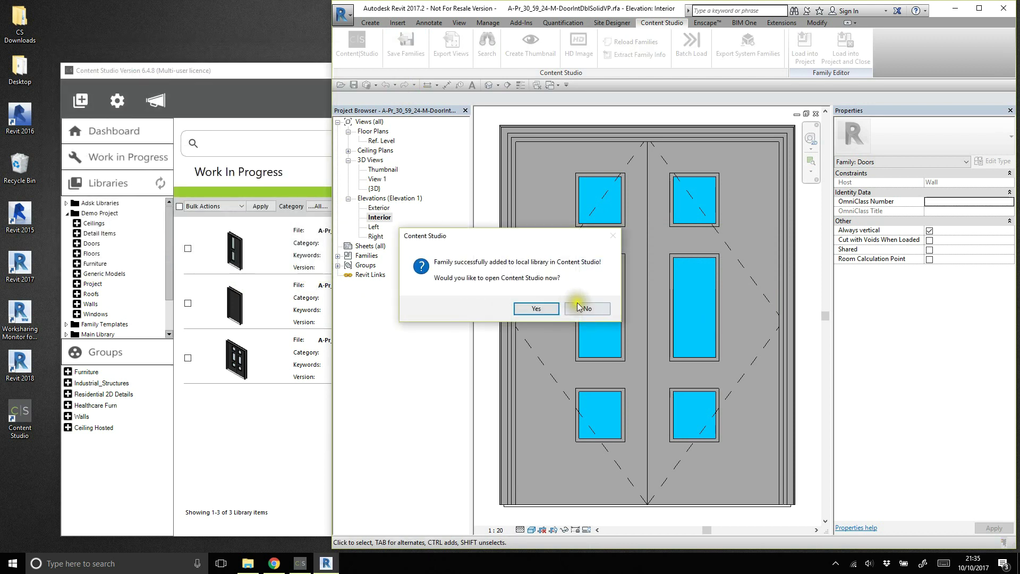
pyautogui.click(585, 308)
pyautogui.click(343, 15)
pyautogui.click(363, 295)
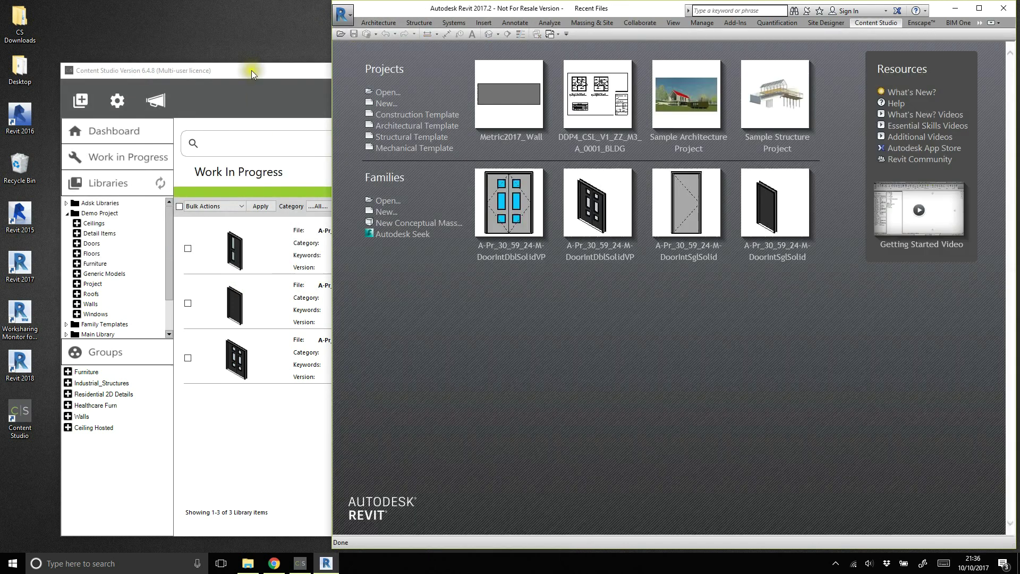
# - Refresh Content Studio's Work in Progress list and submit all three door families to the Demo Project shared library without auto-approving them
pyautogui.click(251, 71)
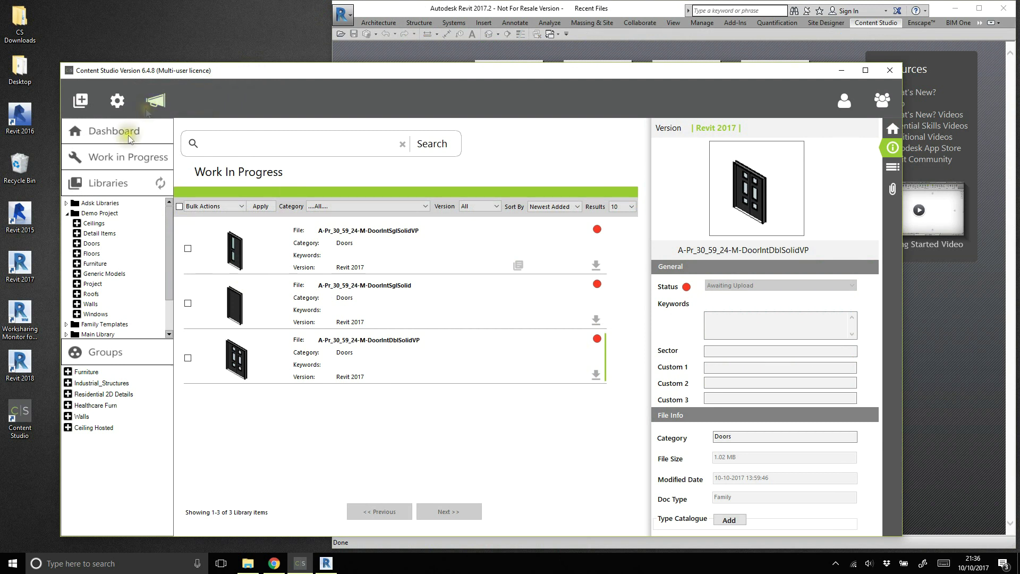
pyautogui.click(119, 157)
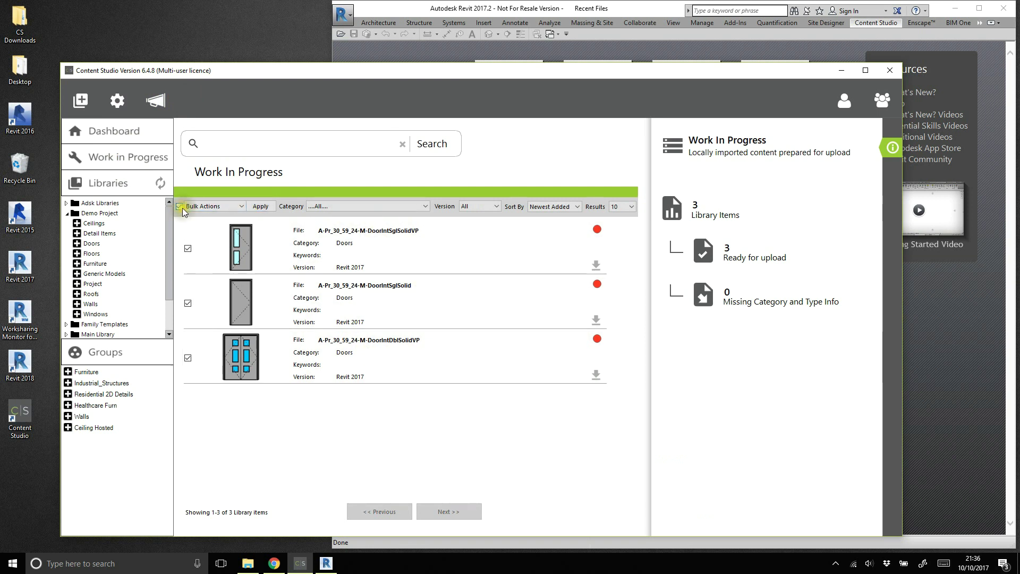
pyautogui.click(223, 205)
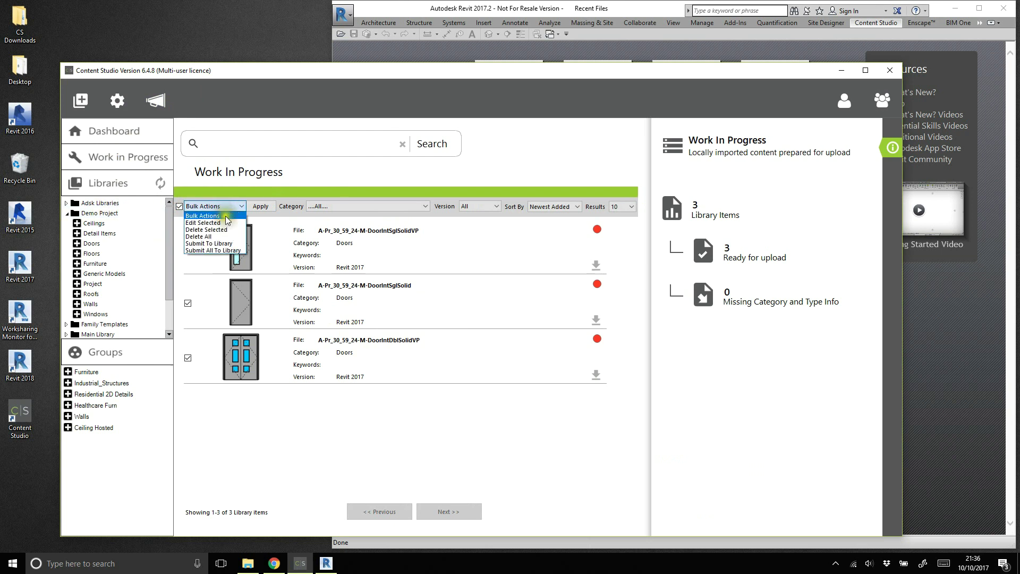
pyautogui.click(227, 243)
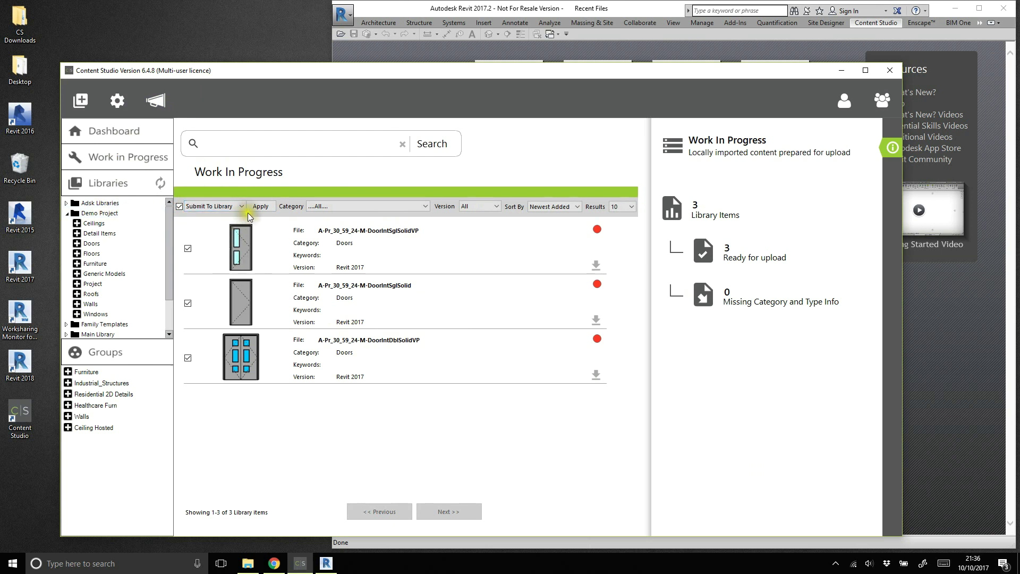
pyautogui.click(260, 206)
pyautogui.click(446, 295)
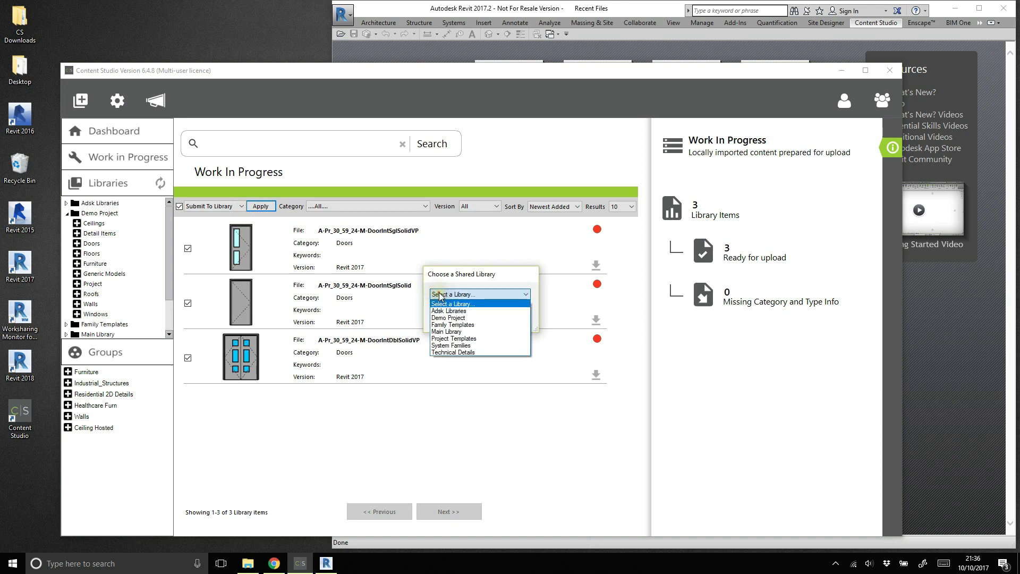
pyautogui.click(457, 318)
pyautogui.click(449, 322)
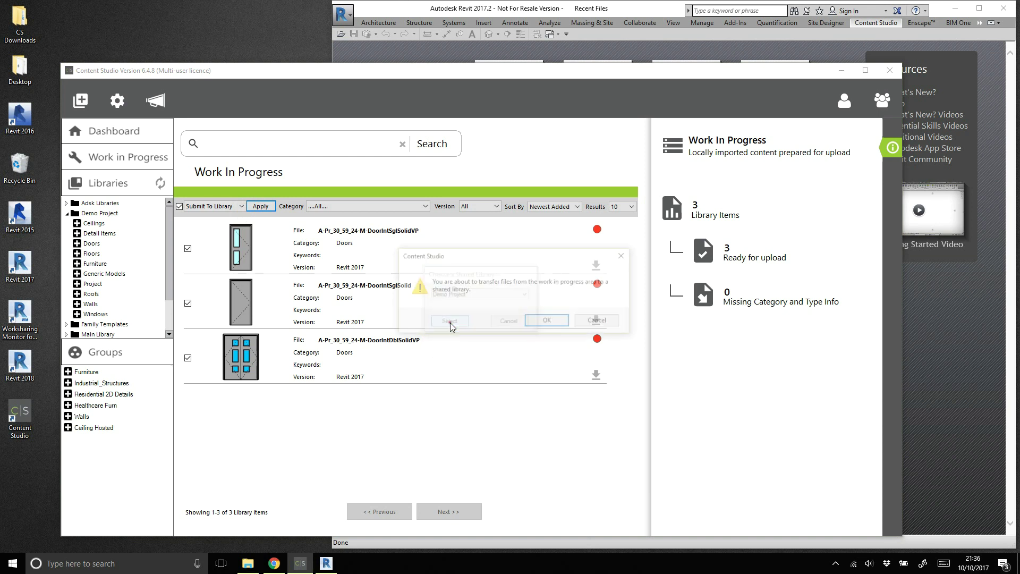
pyautogui.click(547, 320)
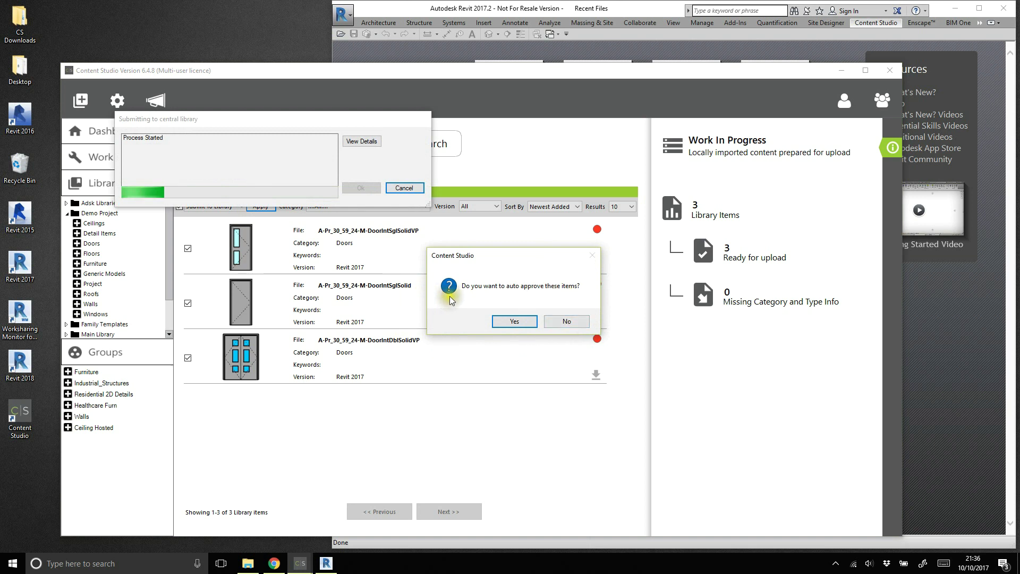
pyautogui.click(571, 321)
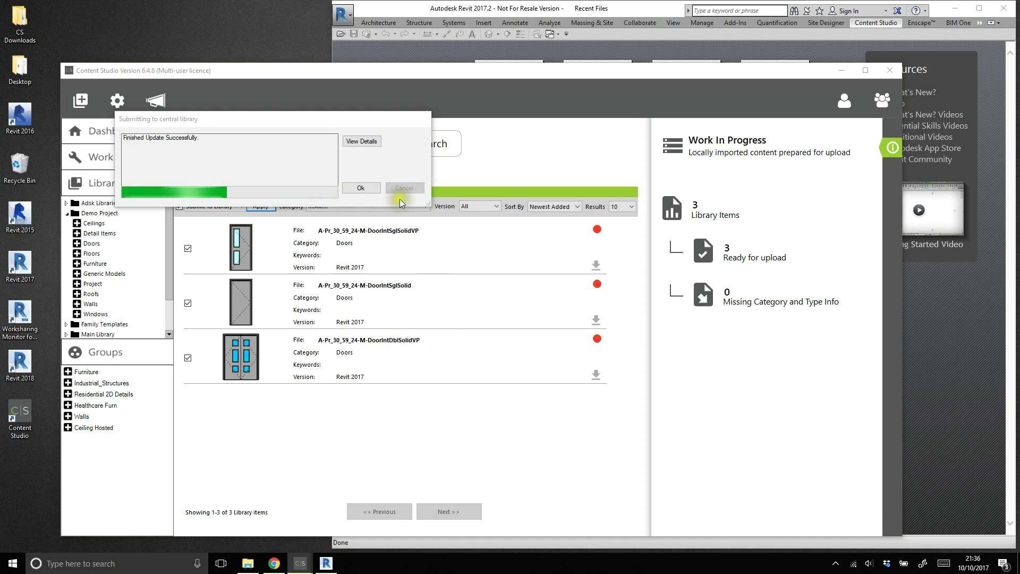
pyautogui.click(354, 189)
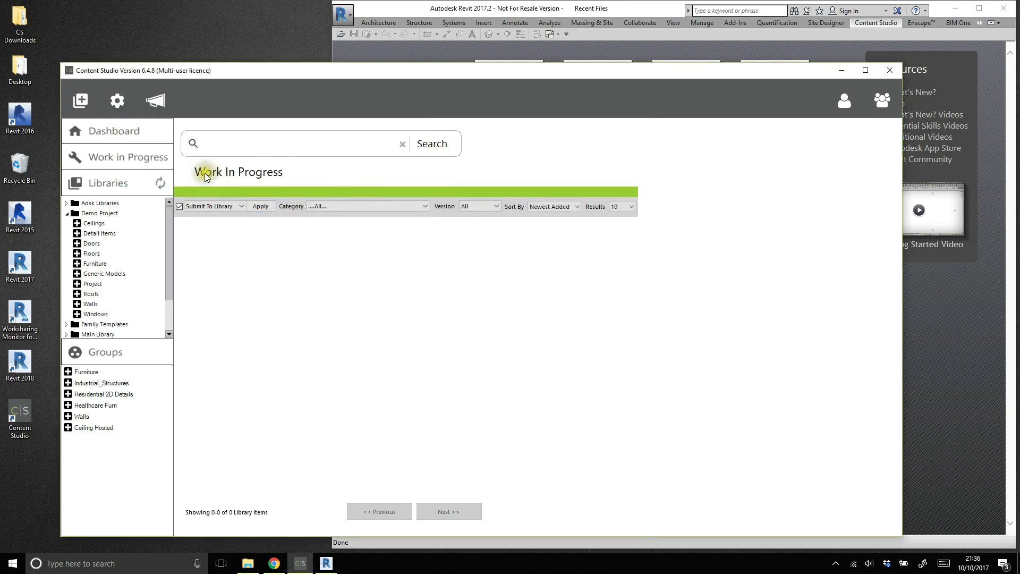
# - Check the Work in Progress list, and examine the Demo Project library's Doors and the DoorIntDblSolidVP details for pending updates
pyautogui.click(140, 162)
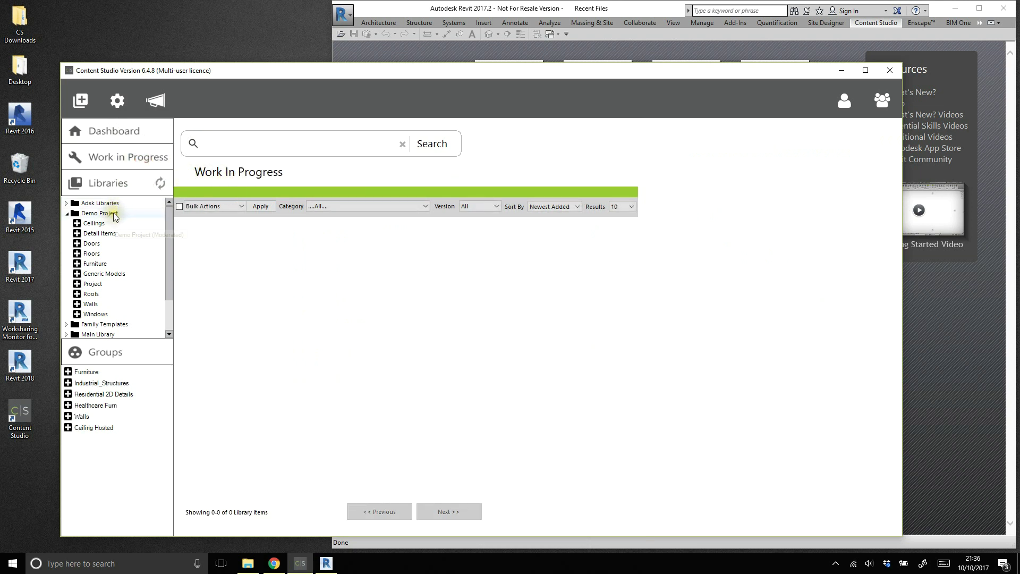
pyautogui.click(92, 243)
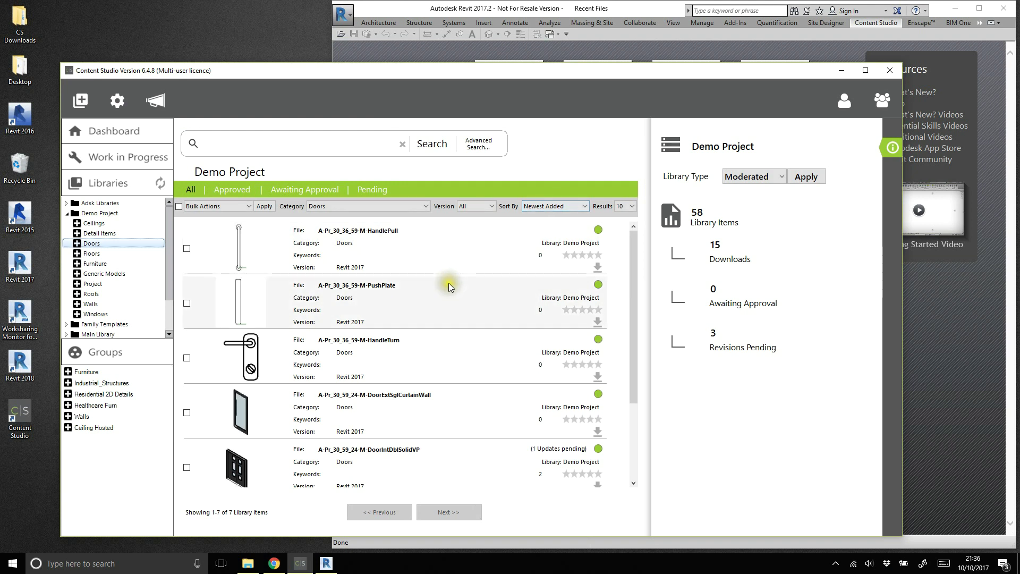
pyautogui.scroll(-2, 449, 284)
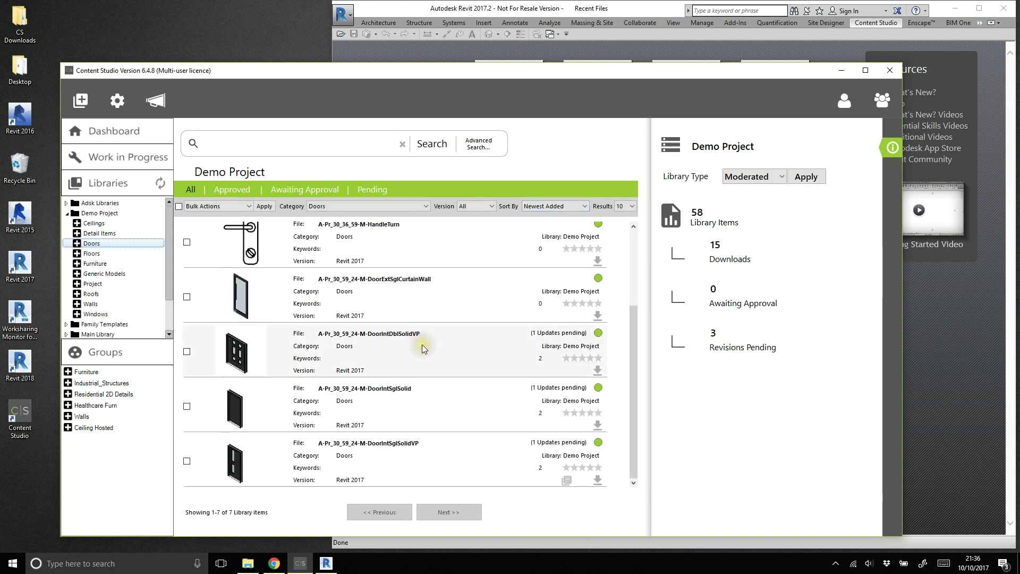
pyautogui.click(472, 342)
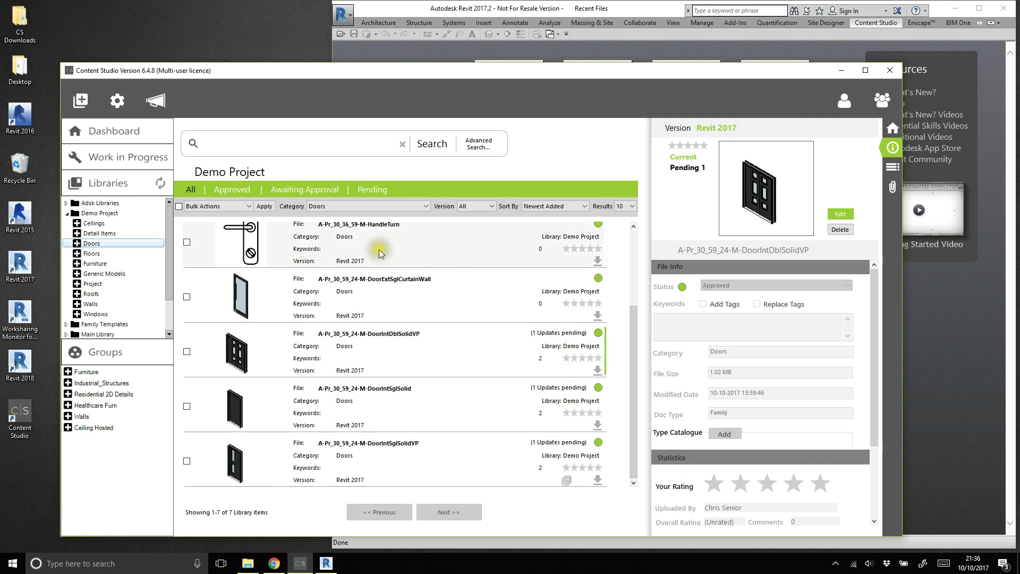
pyautogui.click(191, 190)
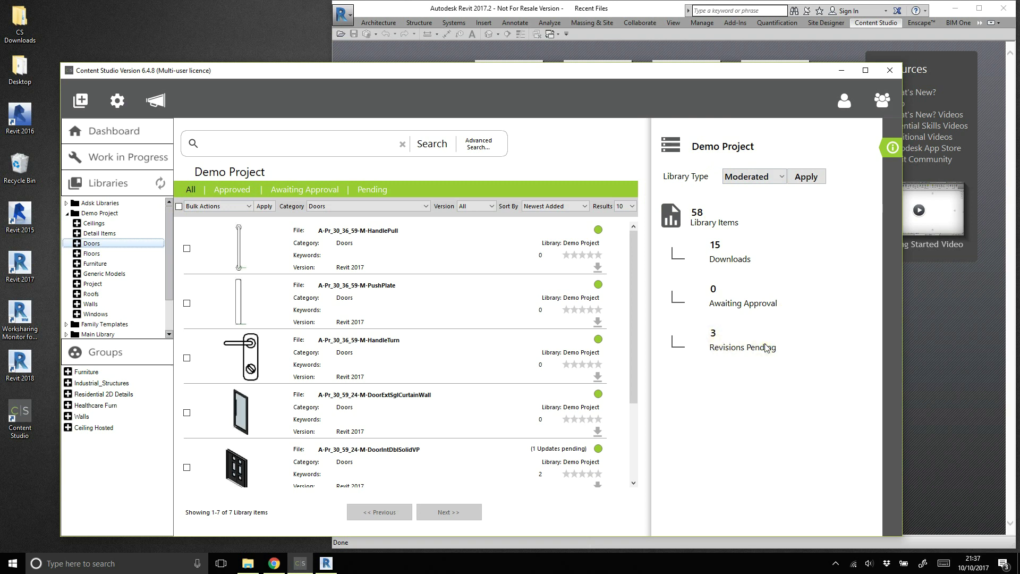
# - List the pending door revisions in Demo Project and compare the pending and current versions of DoorIntDblSolidVP, including its parameters
pyautogui.click(372, 190)
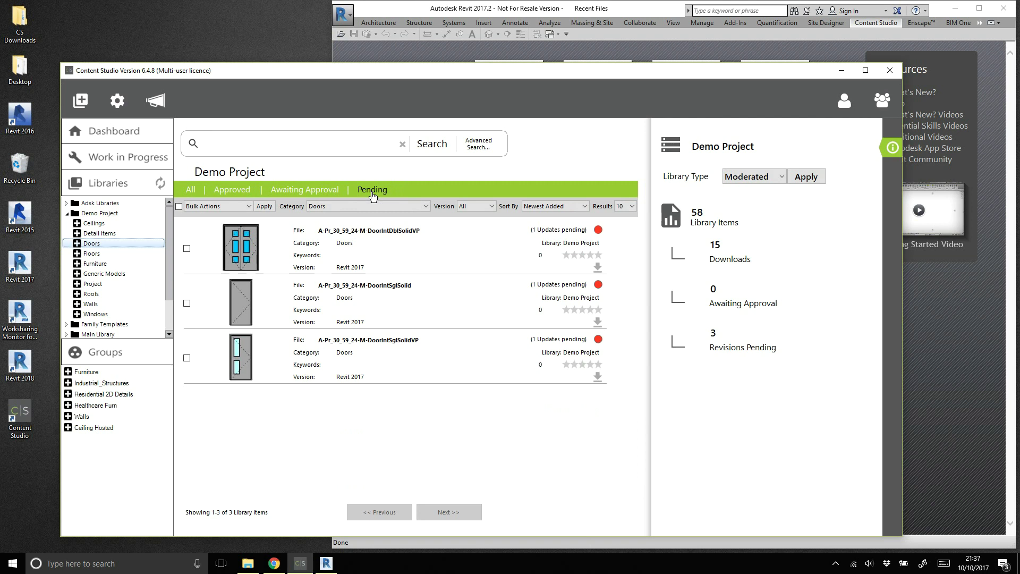
pyautogui.click(397, 259)
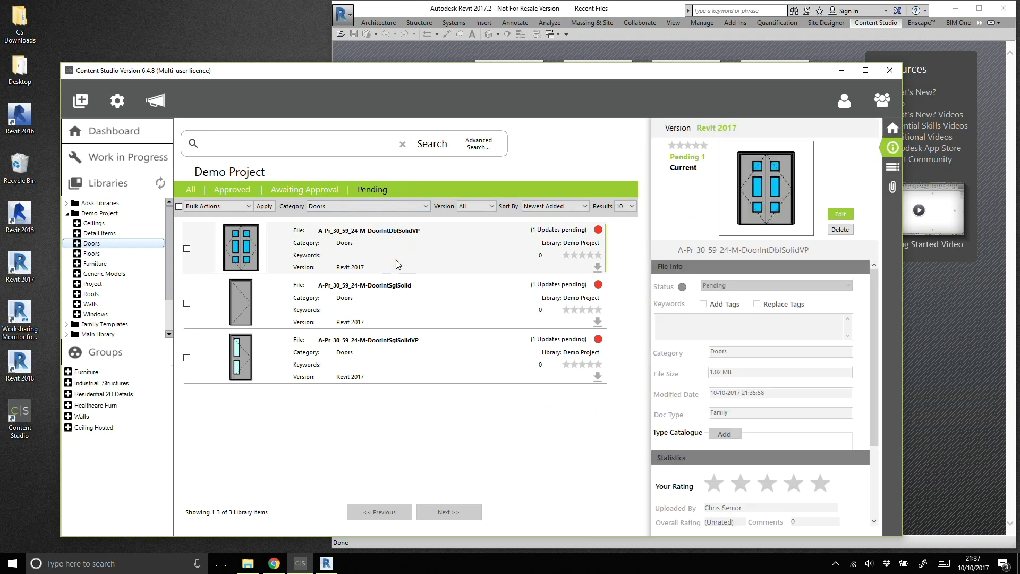
pyautogui.click(686, 168)
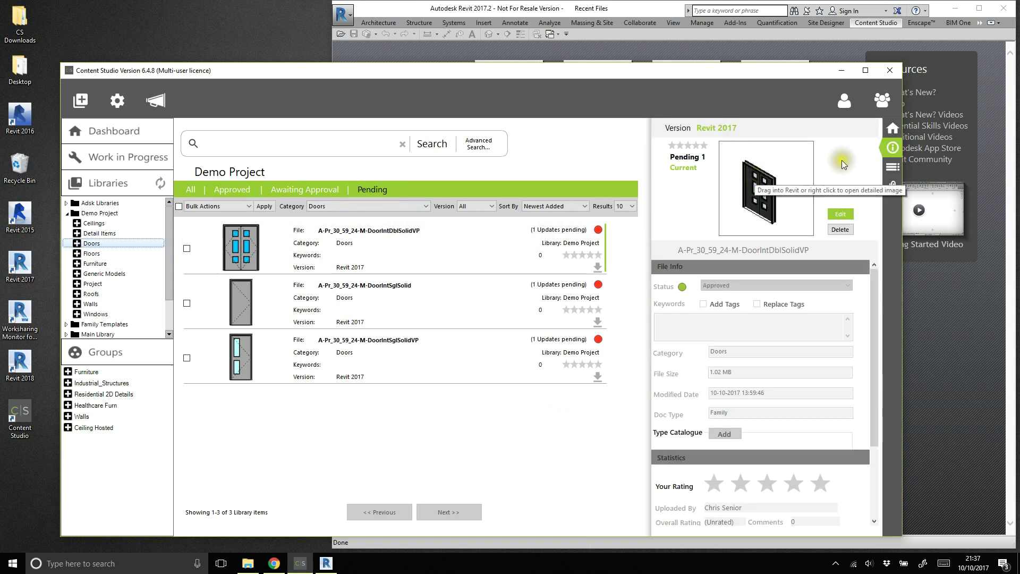
pyautogui.click(892, 166)
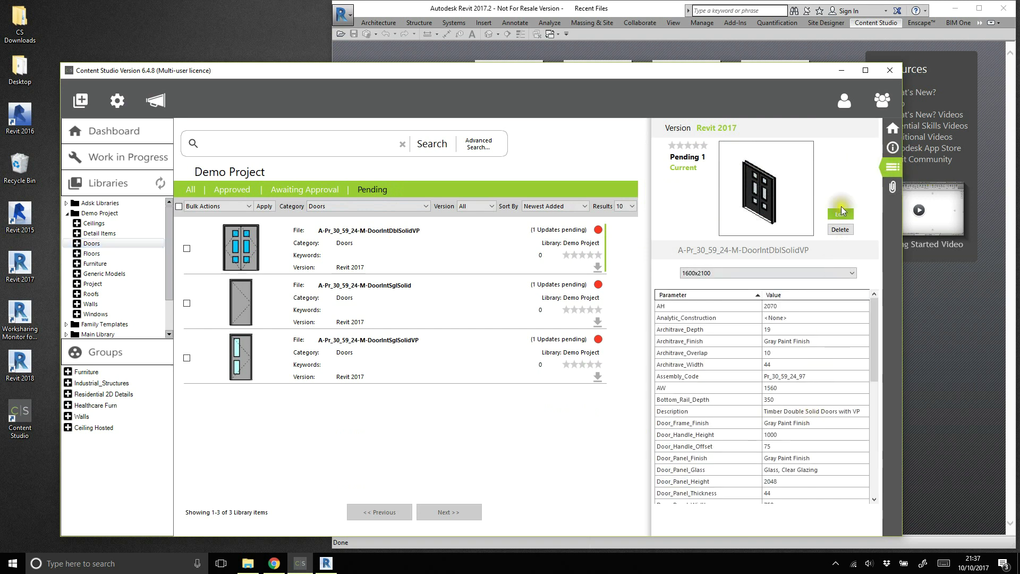
pyautogui.click(694, 158)
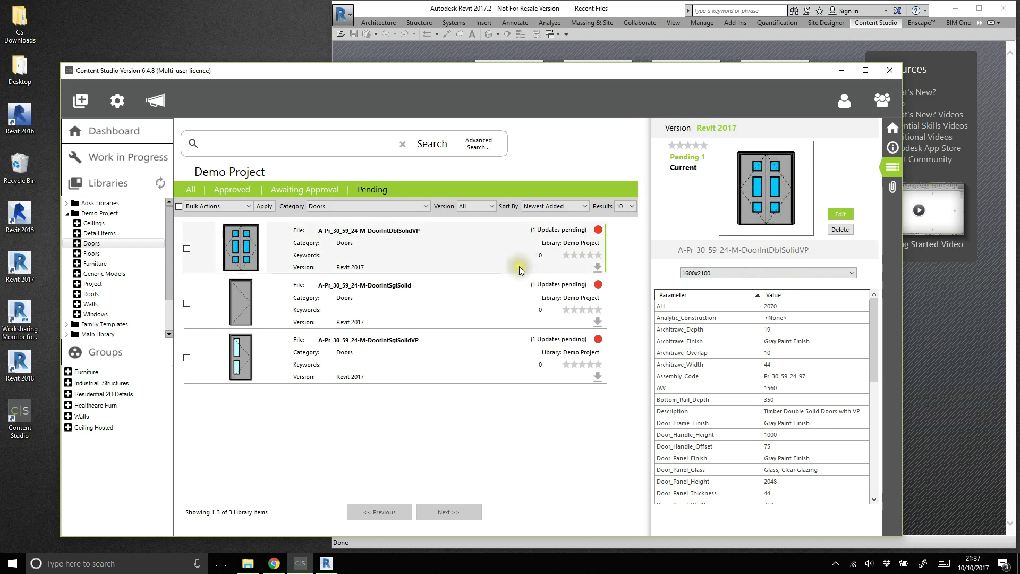
# - Approve all three pending door revisions in the Demo Project library with the Approve Selected bulk action
pyautogui.click(213, 207)
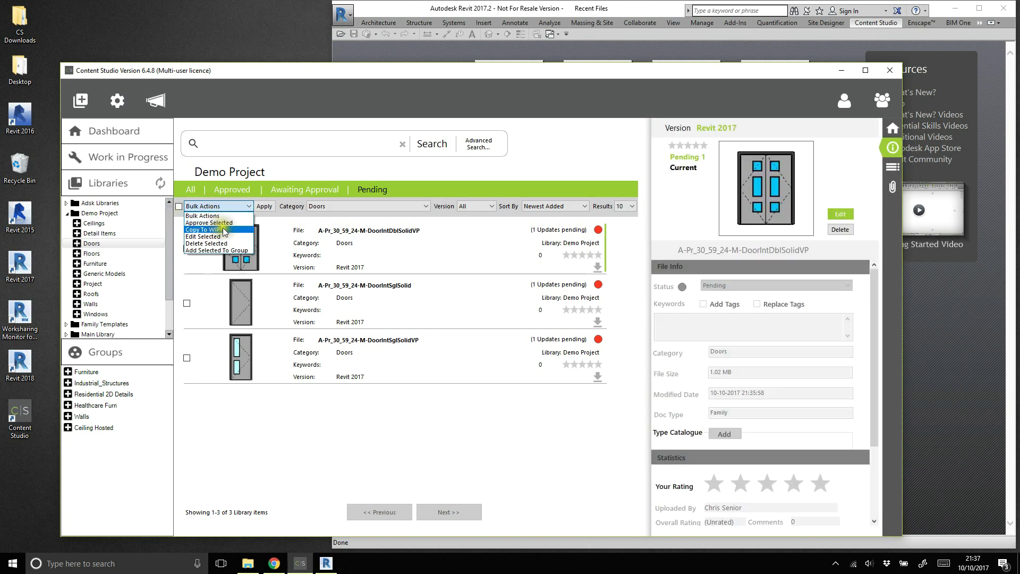
pyautogui.click(226, 224)
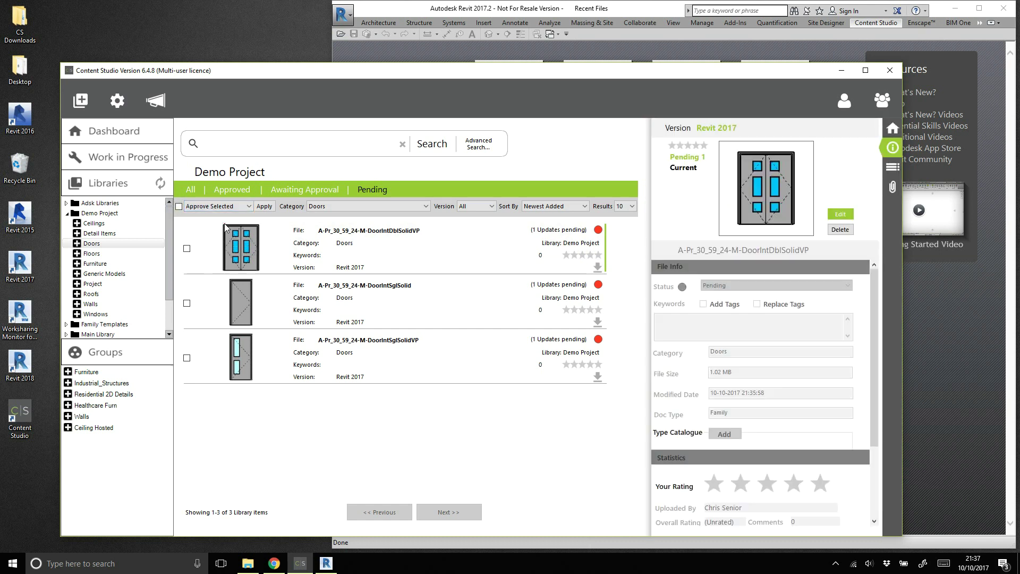
pyautogui.click(179, 206)
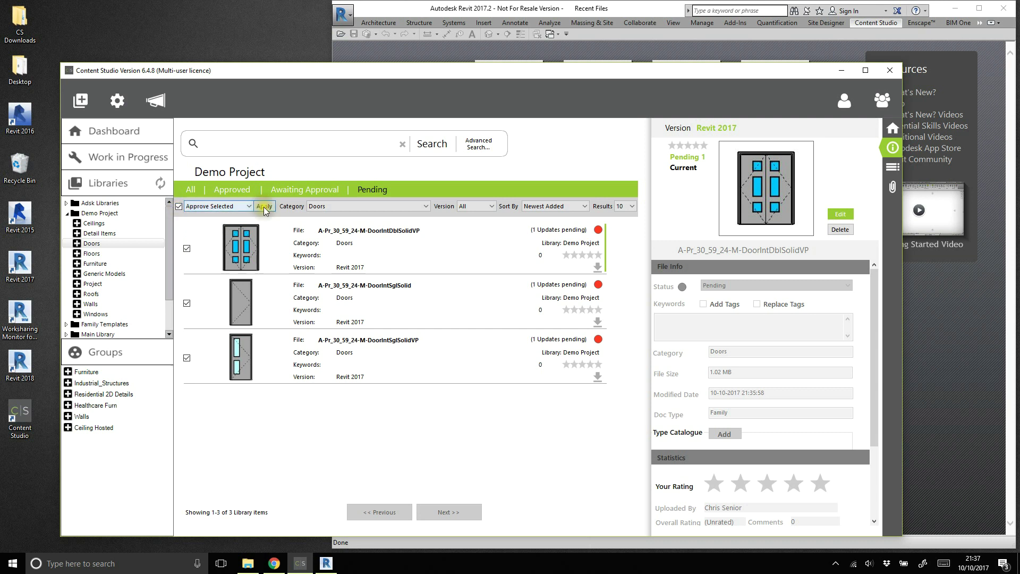
pyautogui.click(268, 207)
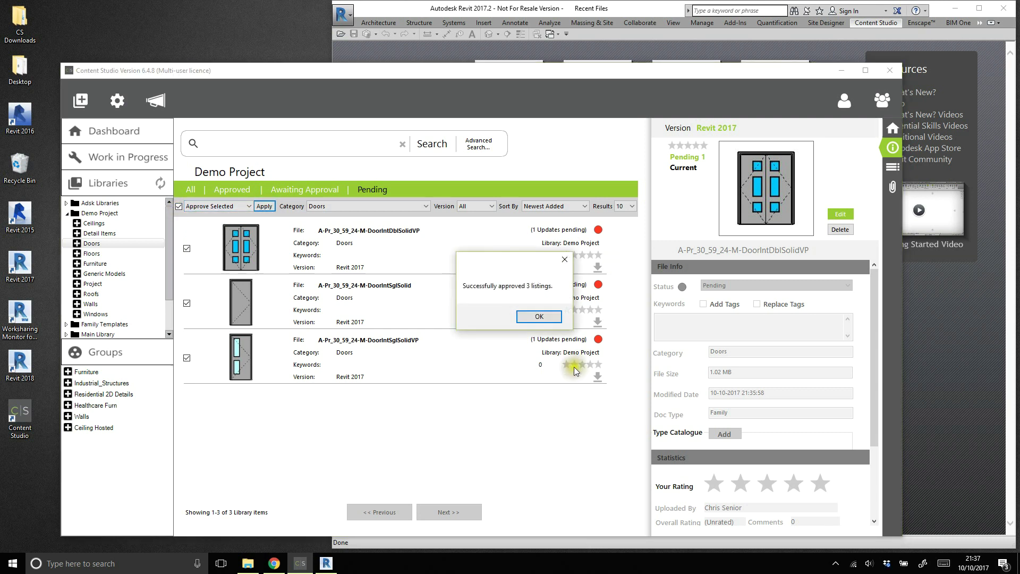
pyautogui.click(548, 320)
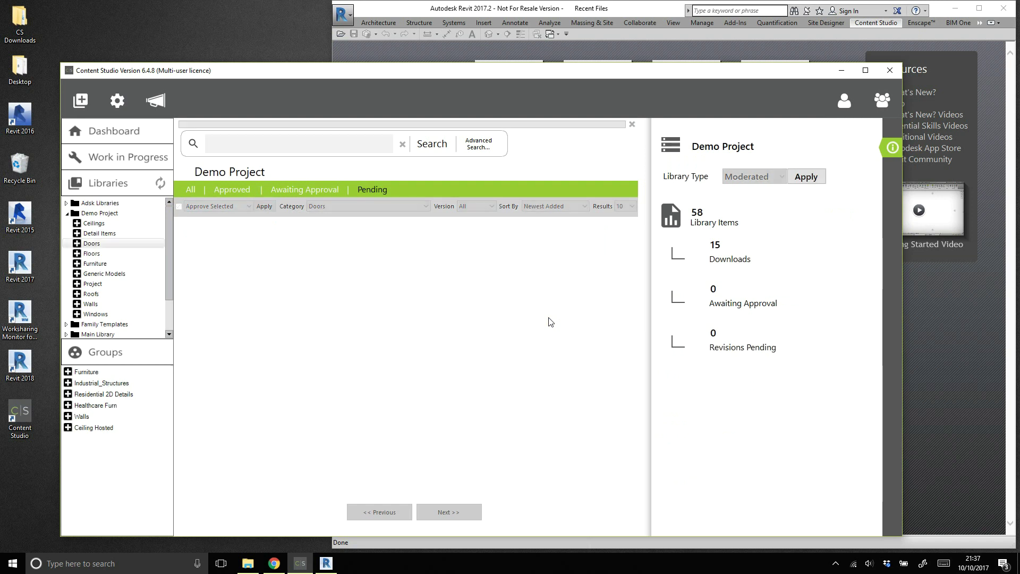
# - Reload the Doors category of the Demo Project library and check the thumbnails of the three interior door families
pyautogui.click(716, 339)
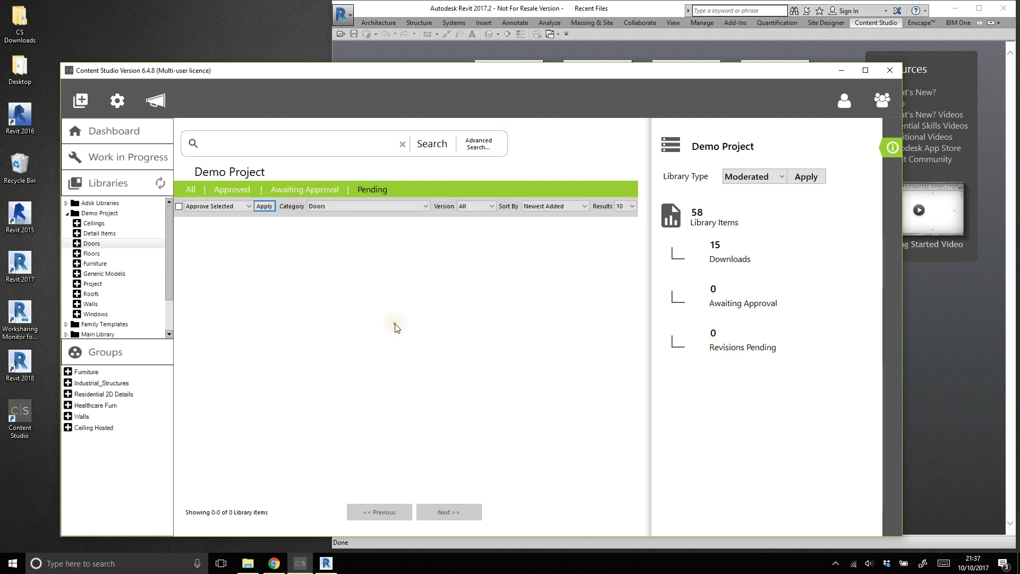
pyautogui.click(112, 213)
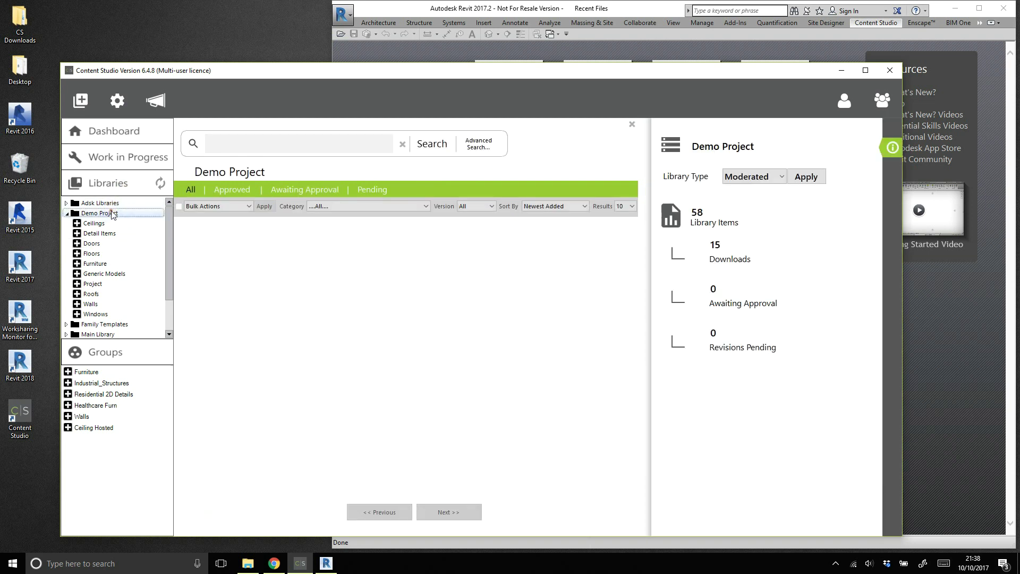
pyautogui.click(104, 243)
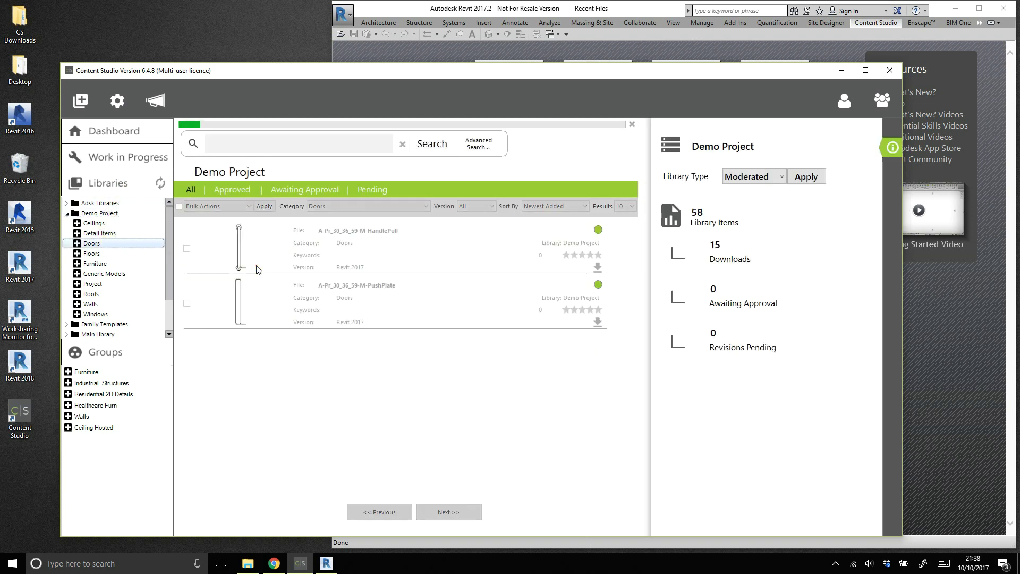
pyautogui.scroll(-3, 257, 270)
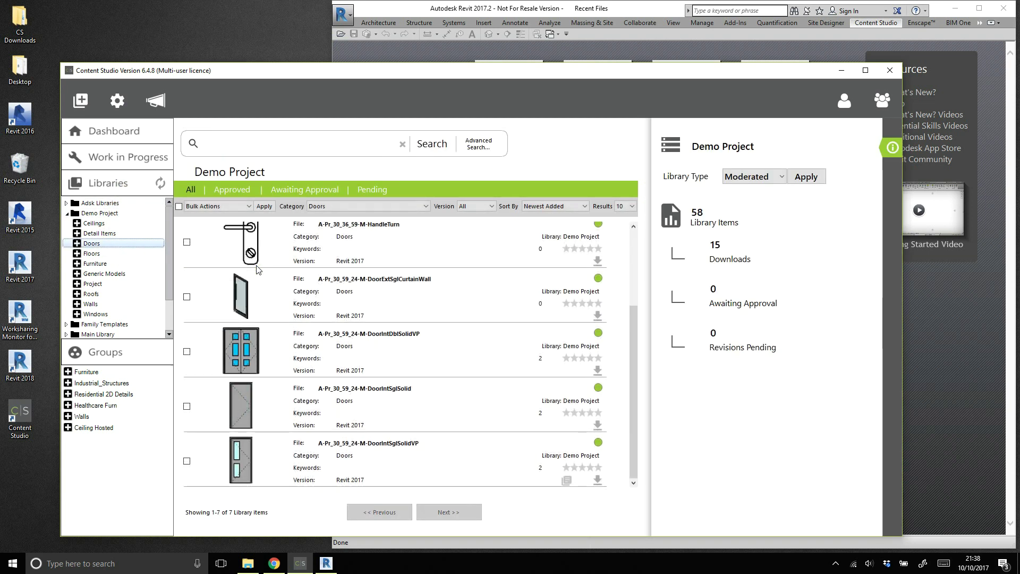